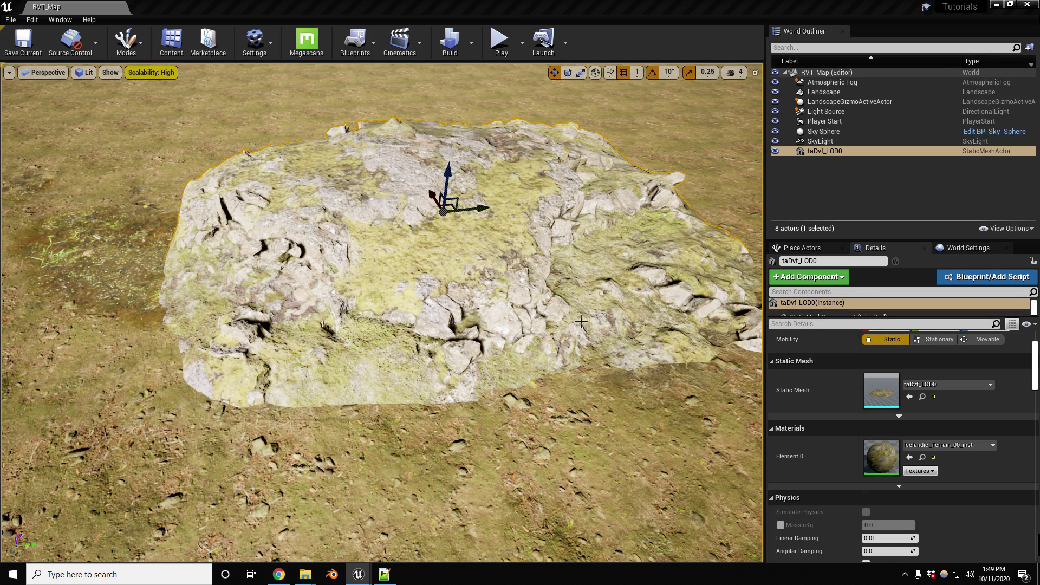
Move the taDvf_LOD0 rock mesh across the landscape to a spot farther back, away from its original location.
{"action": "mouse_move", "coordinate": [572, 331]}
{"action": "right_mouse_down"}
{"action": "mouse_move", "coordinate": [379, 228]}
{"action": "mouse_move", "coordinate": [404, 341]}
{"action": "mouse_move", "coordinate": [572, 331]}
{"action": "right_mouse_up"}
{"action": "right_click_drag", "start_coordinate": [463, 264], "coordinate": [512, 273]}
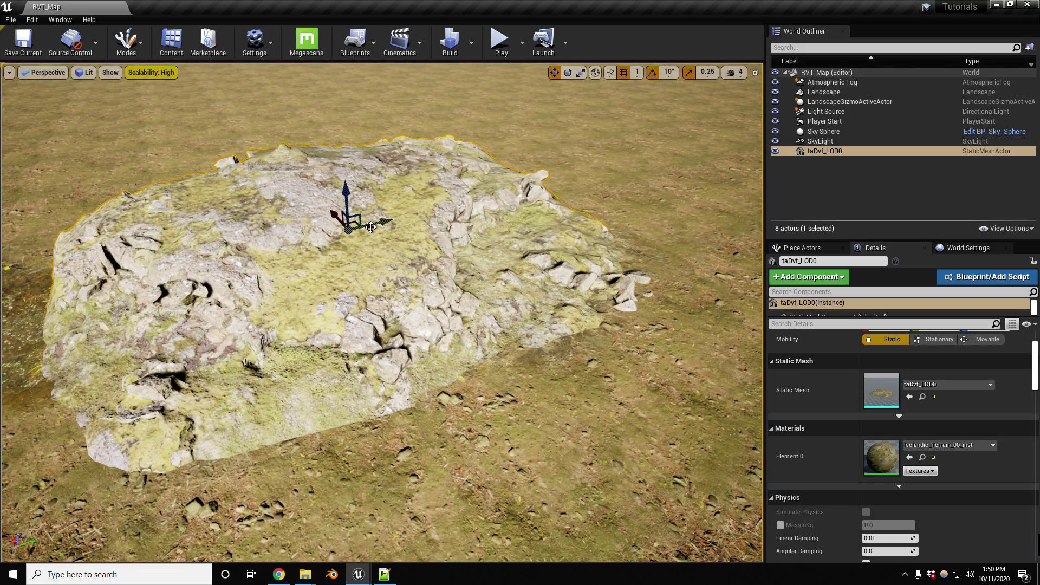
{"action": "left_click_drag", "start_coordinate": [353, 226], "coordinate": [431, 180]}
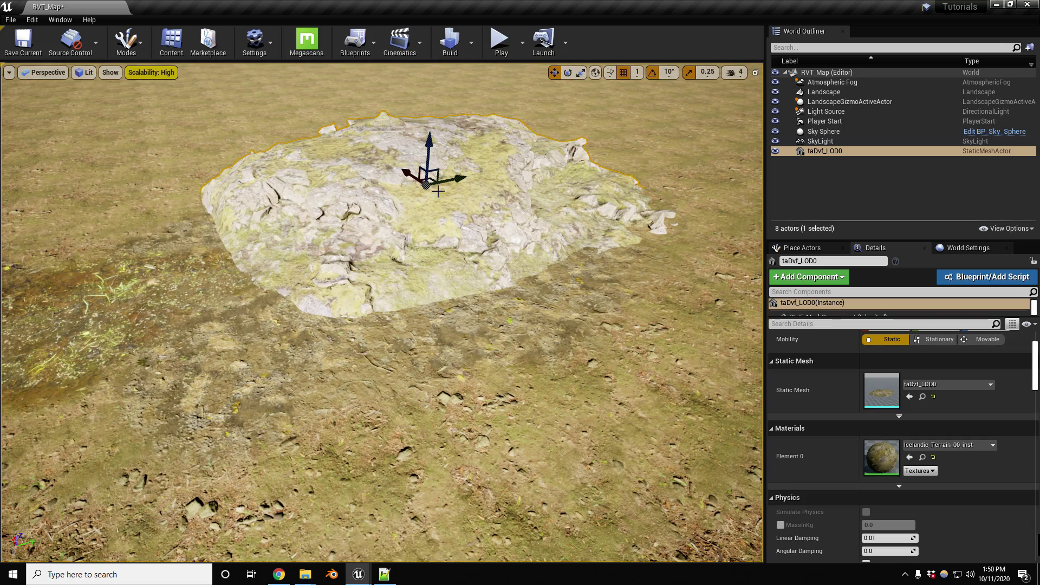
{"action": "right_click_drag", "start_coordinate": [429, 233], "coordinate": [430, 232]}
{"action": "right_click_drag", "start_coordinate": [457, 311], "coordinate": [456, 311]}
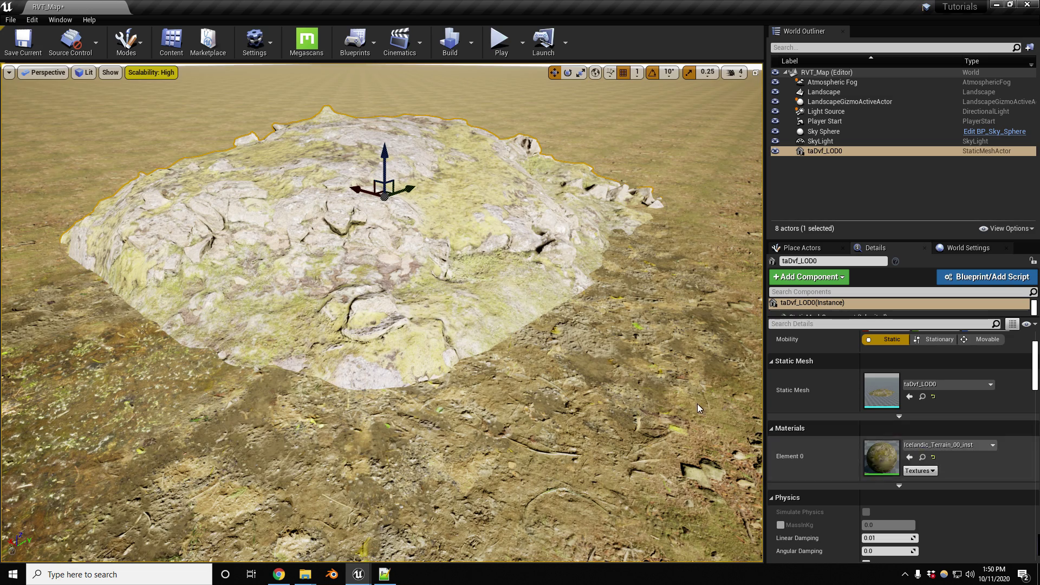
{"action": "right_click_drag", "start_coordinate": [697, 404], "coordinate": [697, 404]}
{"action": "right_click_drag", "start_coordinate": [565, 354], "coordinate": [565, 354]}
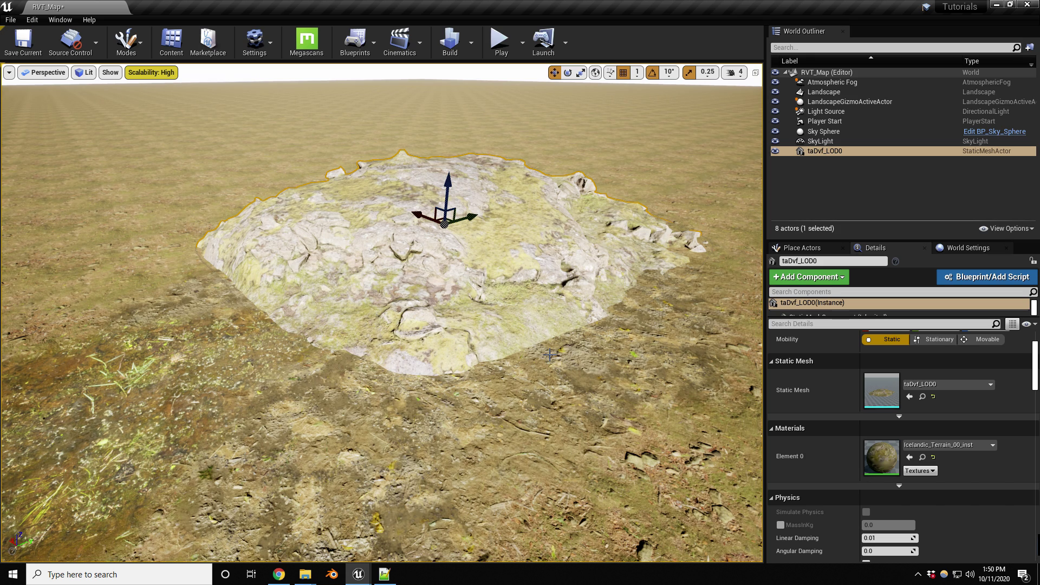
Search all project settings for "virtual tex" and check that virtual texture support is enabled under Rendering.
{"action": "left_click", "coordinate": [29, 21]}
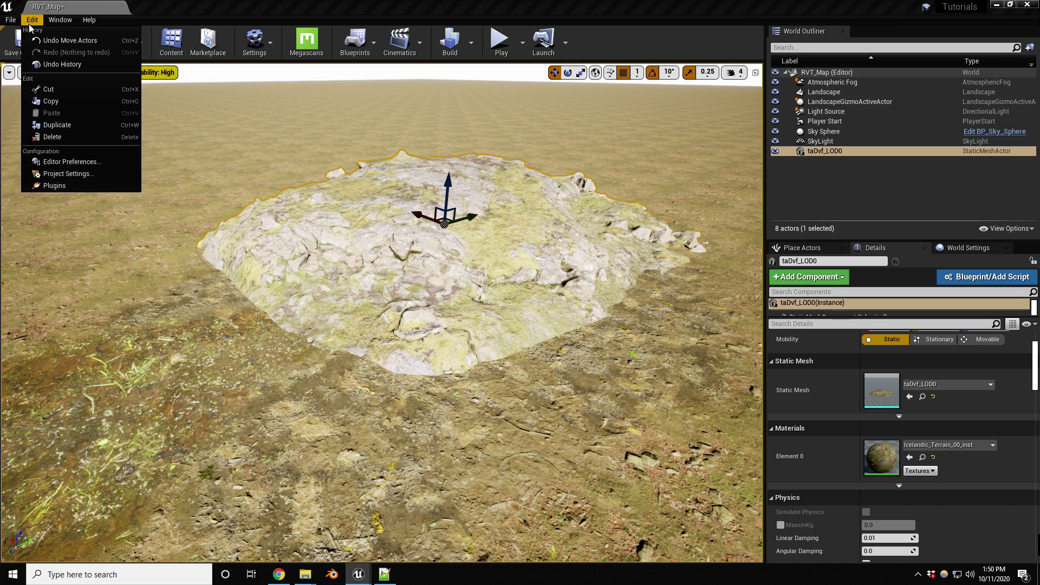
{"action": "left_click", "coordinate": [64, 173]}
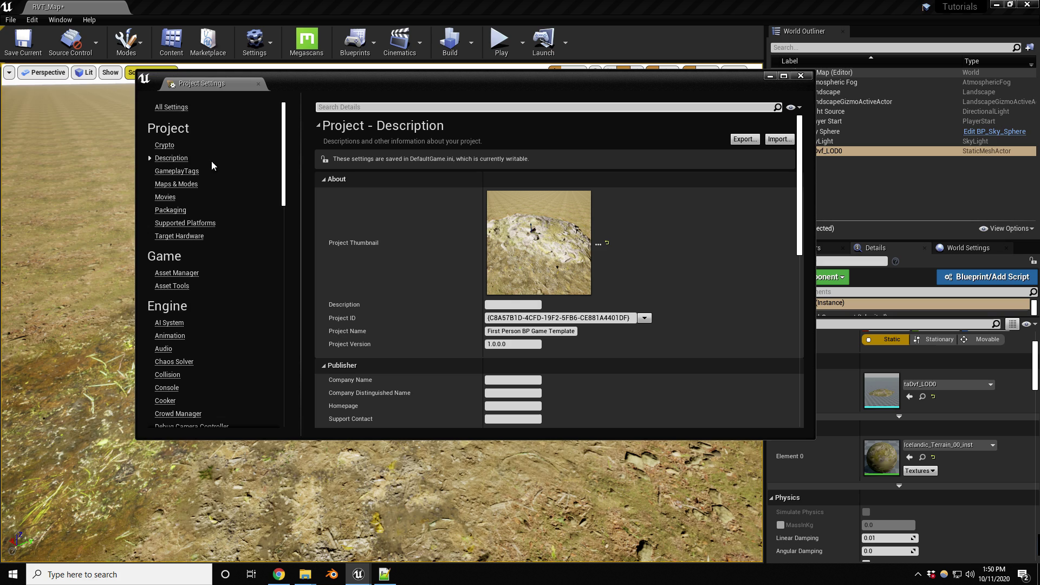
{"action": "left_click", "coordinate": [171, 107]}
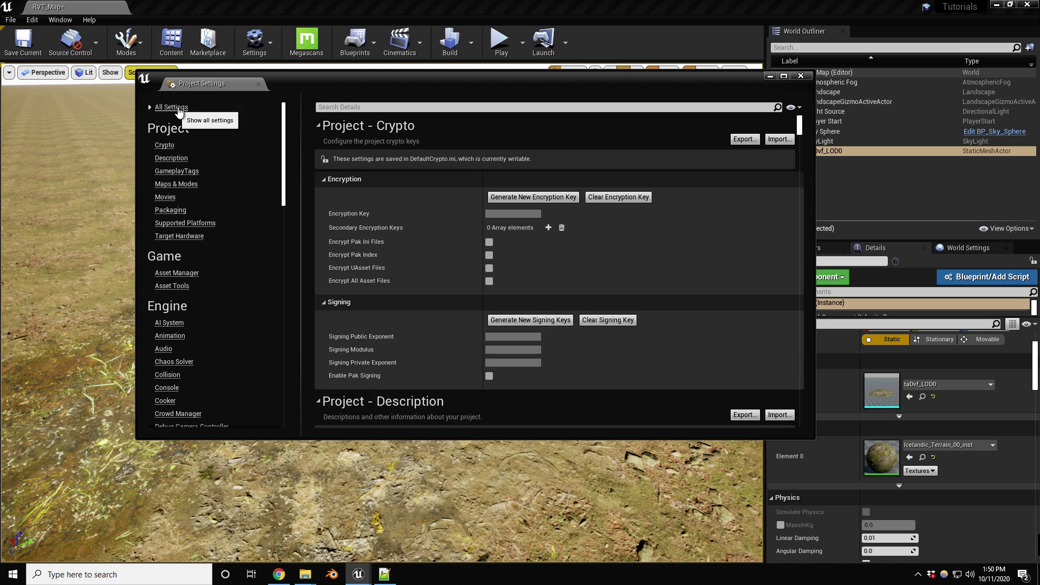
{"action": "left_click", "coordinate": [366, 108]}
{"action": "type", "text": "virtual"}
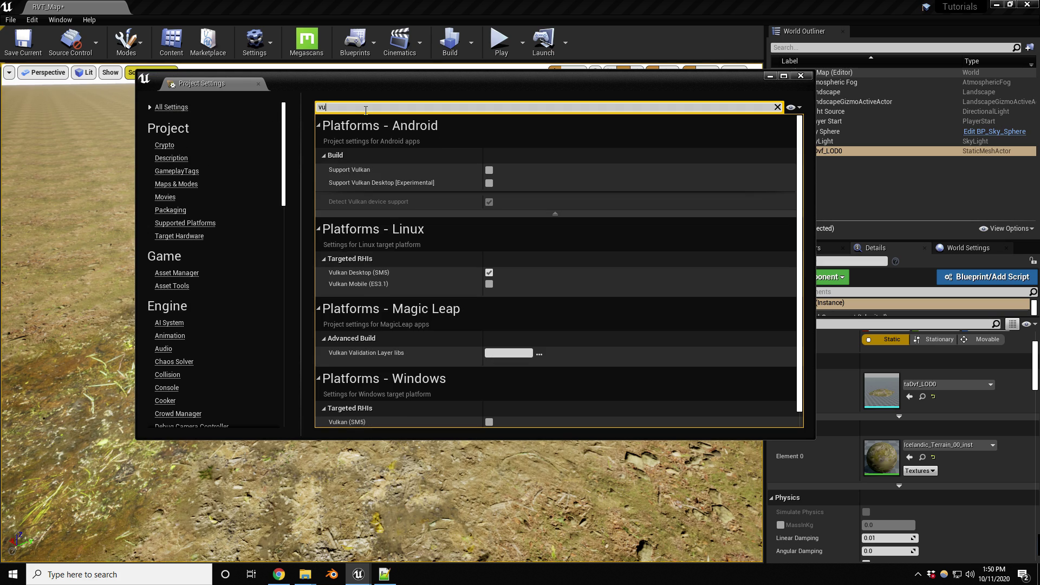
{"action": "type", "text": " te"}
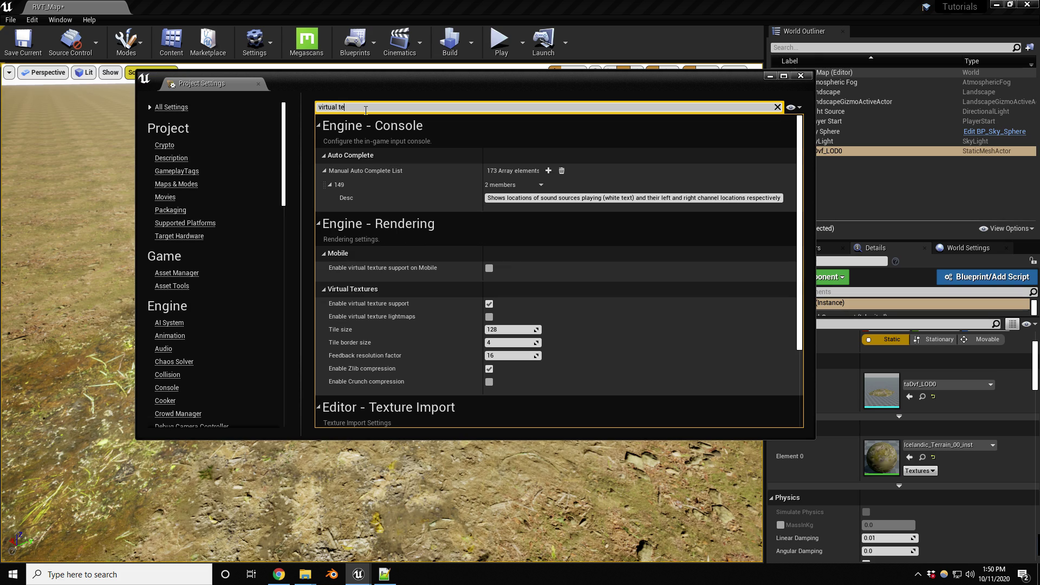
{"action": "type", "text": "x"}
{"action": "left_click", "coordinate": [802, 77]}
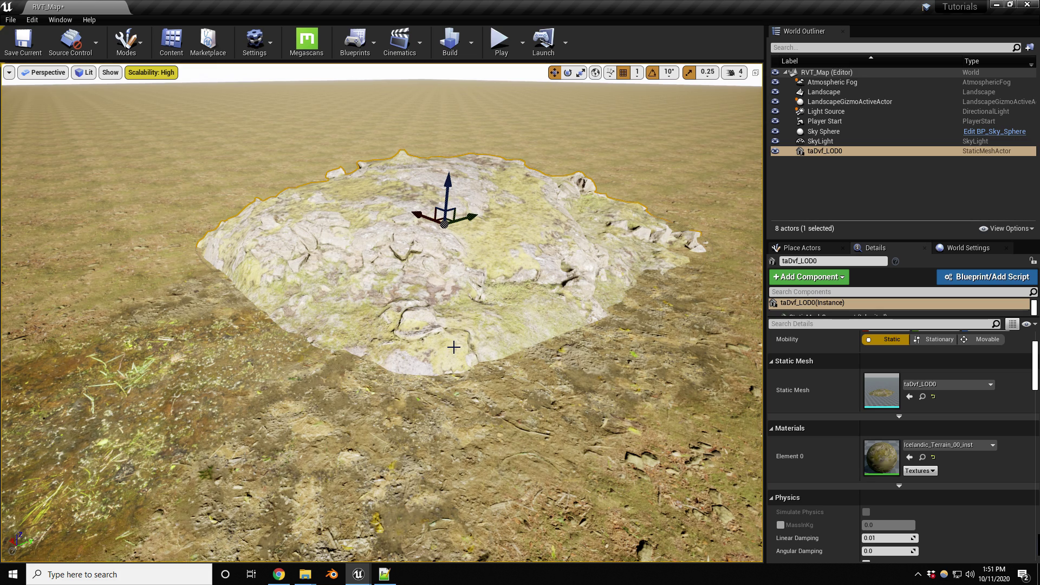
Create a Runtime Virtual Texture asset in the Tutorials/RuntimeVirtualTexture content folder.
{"action": "mouse_move", "coordinate": [358, 575]}
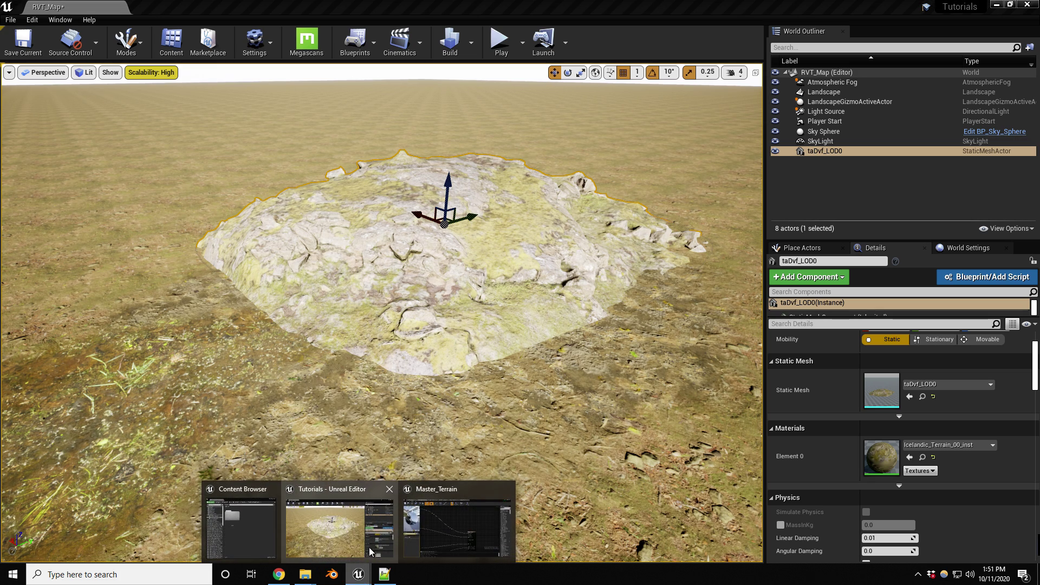
{"action": "left_click", "coordinate": [243, 522]}
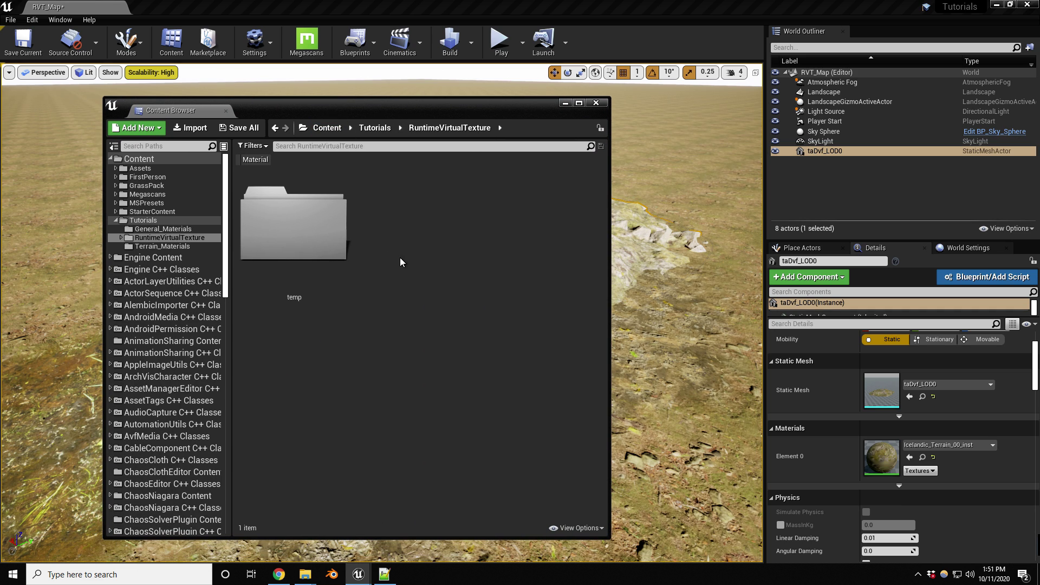
{"action": "right_click", "coordinate": [419, 259]}
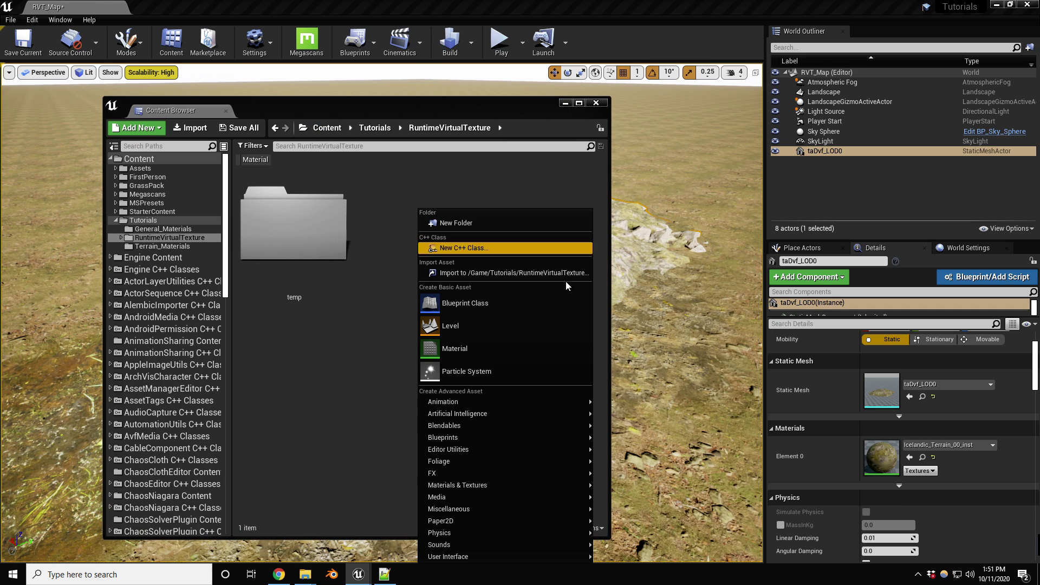
{"action": "mouse_move", "coordinate": [528, 489]}
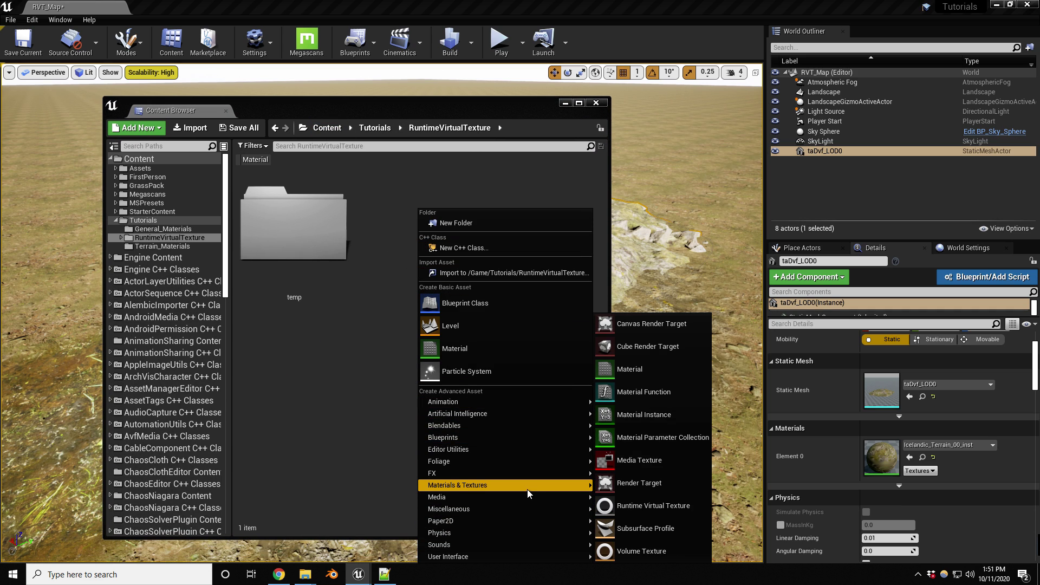
{"action": "left_click", "coordinate": [644, 503]}
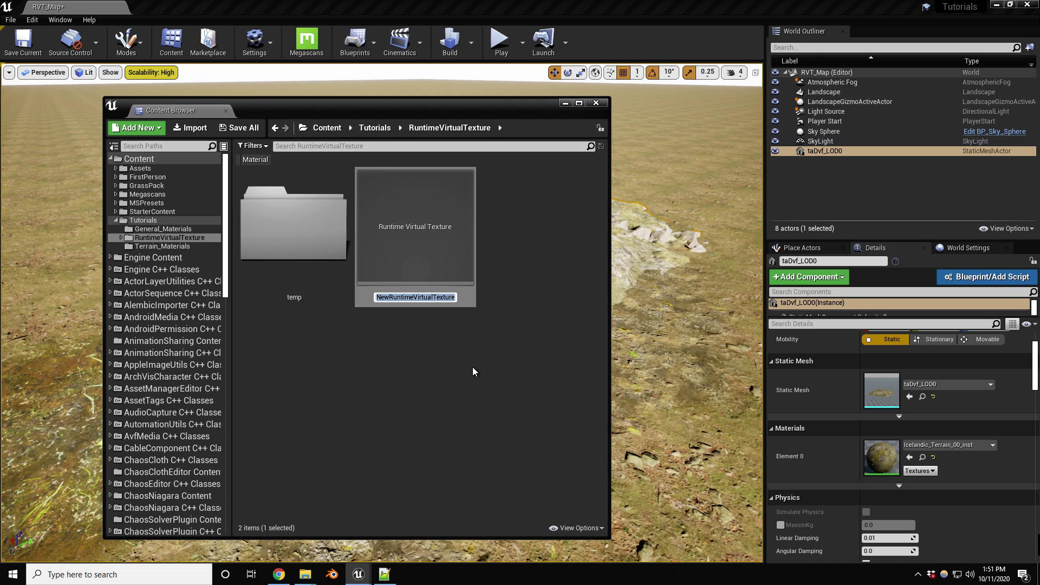
Name the new runtime virtual texture Environment_RVT.
{"action": "type", "text": "Envir"}
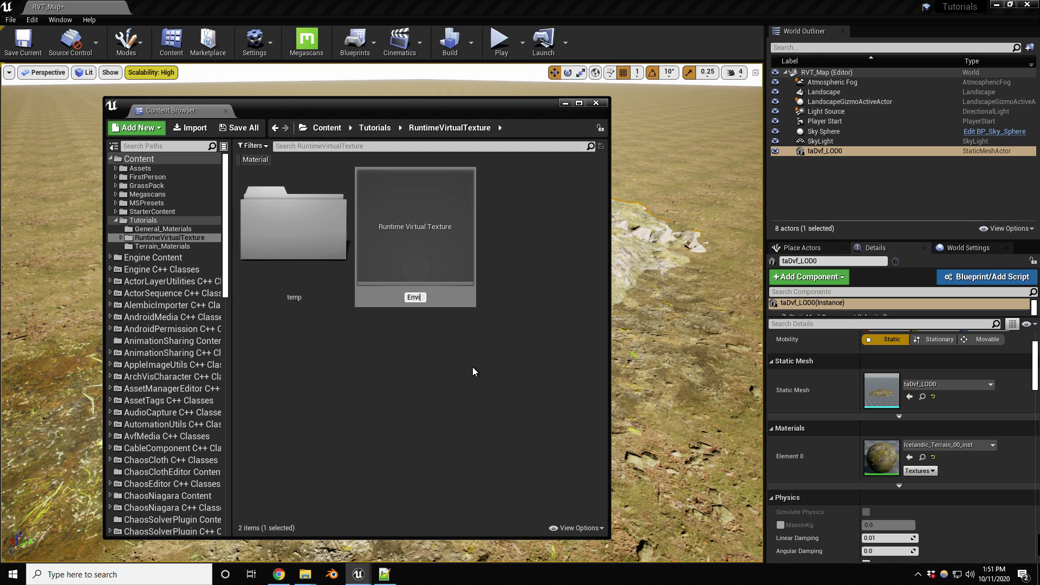
{"action": "type", "text": "n"}
{"action": "type", "text": "ment"}
{"action": "key", "text": "BackSpace"}
{"action": "key", "text": "BackSpace"}
{"action": "key", "text": "BackSpace"}
{"action": "key", "text": "BackSpace"}
{"action": "key", "text": "BackSpace"}
{"action": "type", "text": "onmen"}
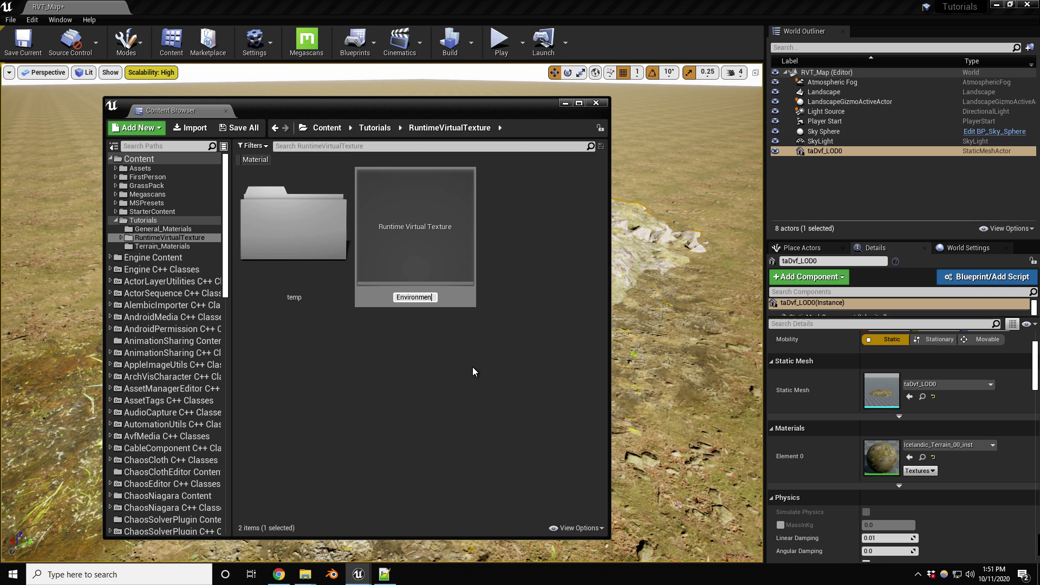
{"action": "type", "text": "t_RVT"}
{"action": "key", "text": "Return"}
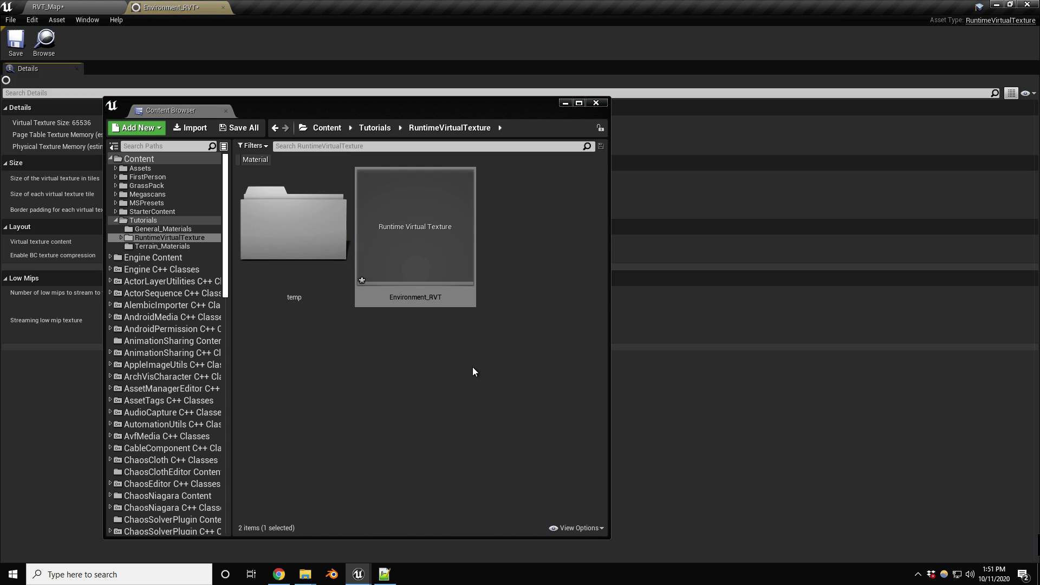
Set the size of the virtual texture in tiles to 10 for Environment_RVT.
{"action": "left_click_drag", "start_coordinate": [423, 109], "coordinate": [0, 142]}
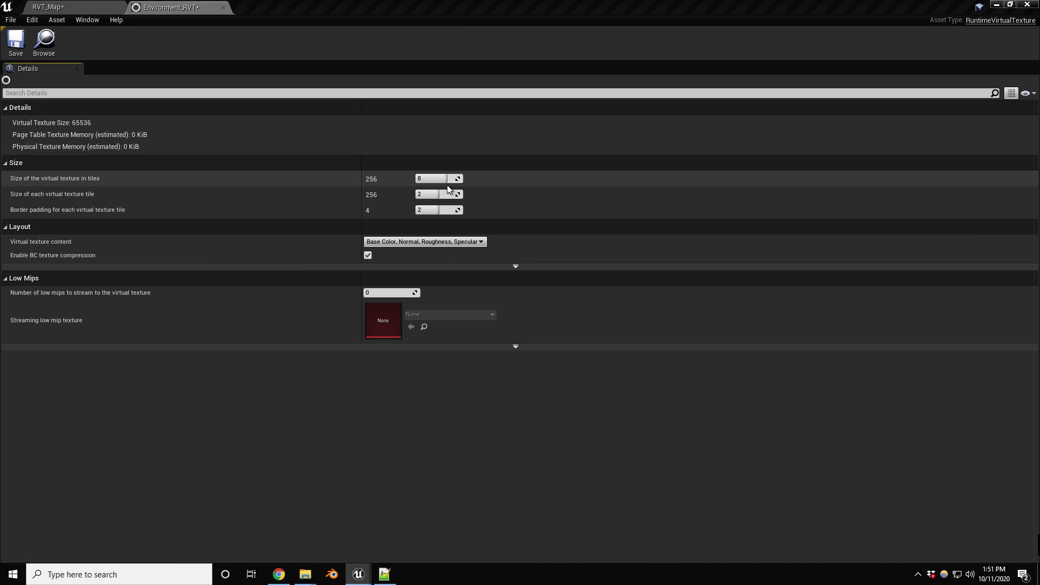
{"action": "left_click_drag", "start_coordinate": [446, 182], "coordinate": [470, 175]}
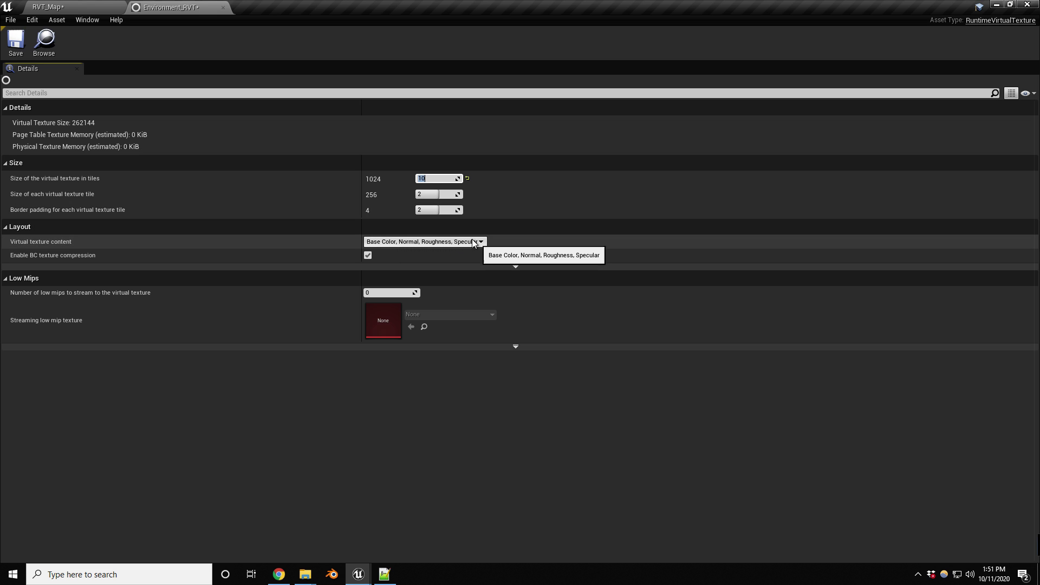
Create a second Runtime Virtual Texture asset in the same folder and name it EnvironmentHeight_RVT.
{"action": "left_click_drag", "start_coordinate": [0, 140], "coordinate": [376, 97]}
{"action": "right_click", "coordinate": [441, 246]}
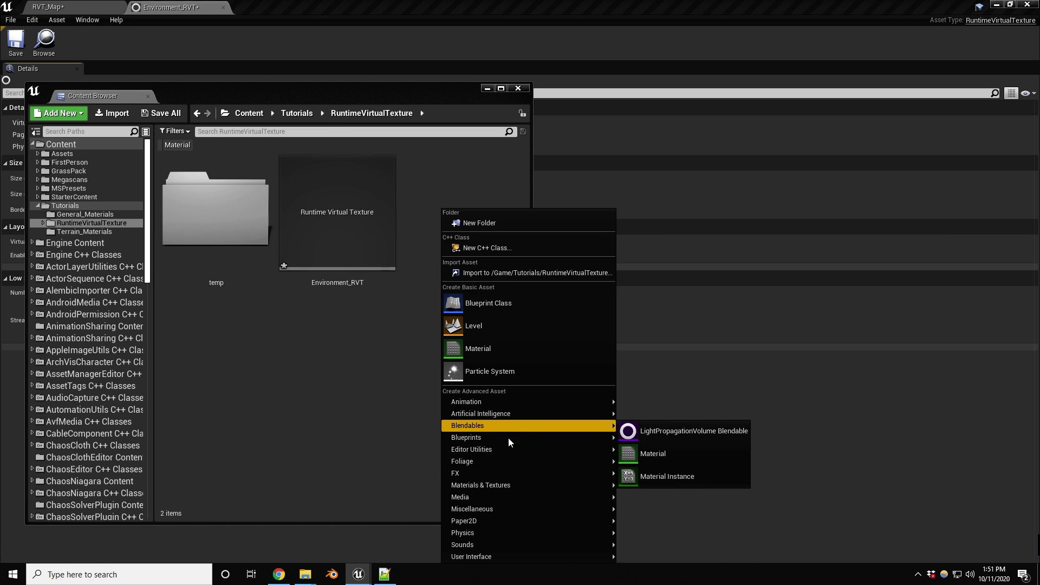
{"action": "mouse_move", "coordinate": [517, 492]}
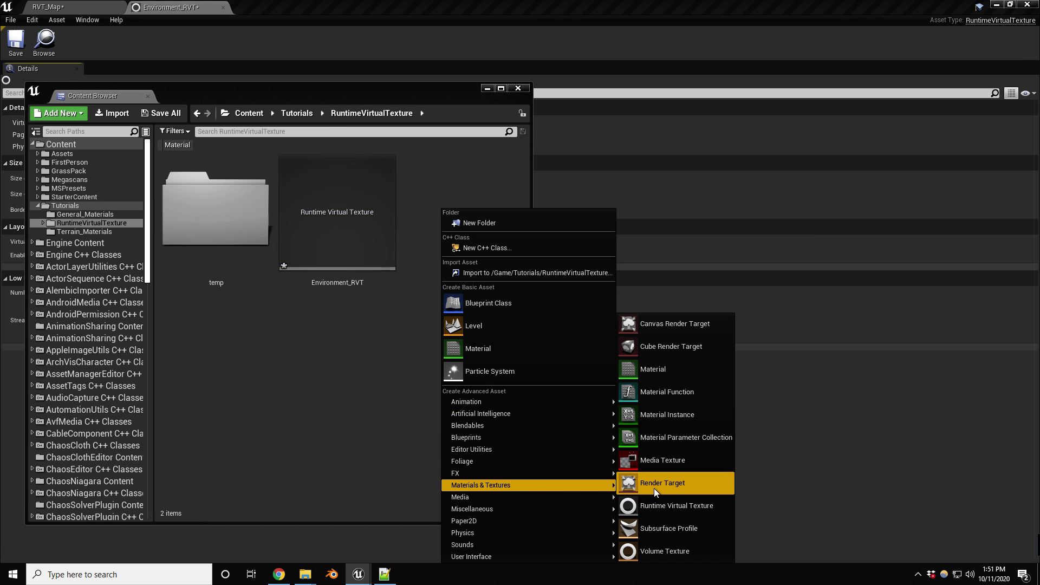
{"action": "left_click", "coordinate": [660, 504]}
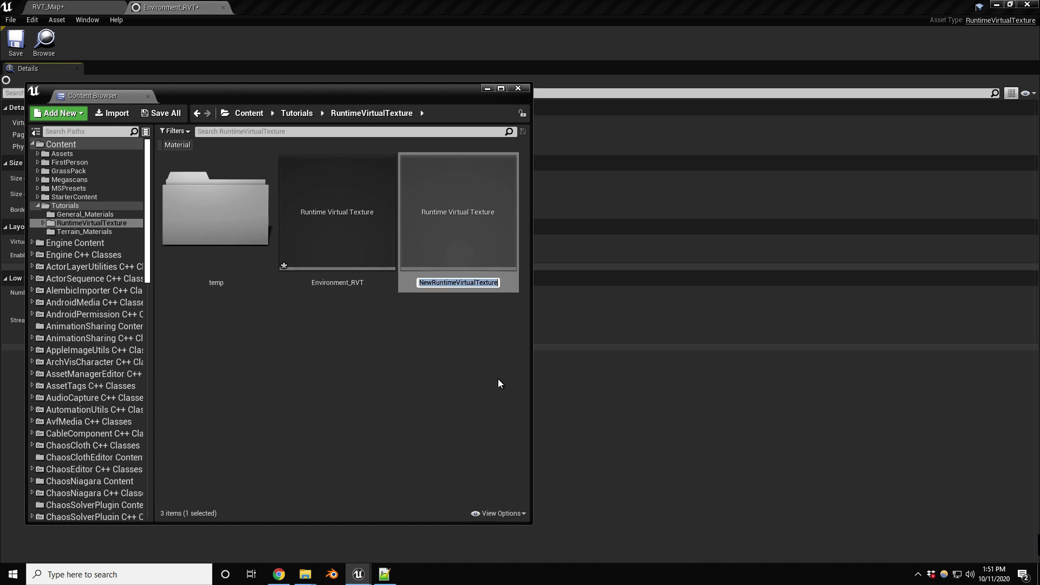
{"action": "type", "text": "Environm"}
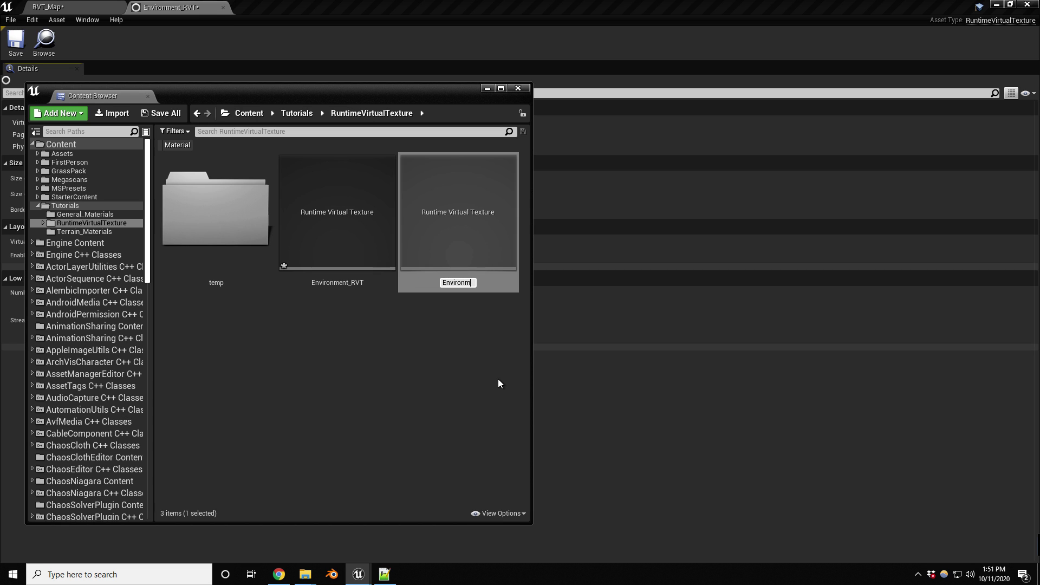
{"action": "type", "text": "entHeight_RVT"}
{"action": "key", "text": "Return"}
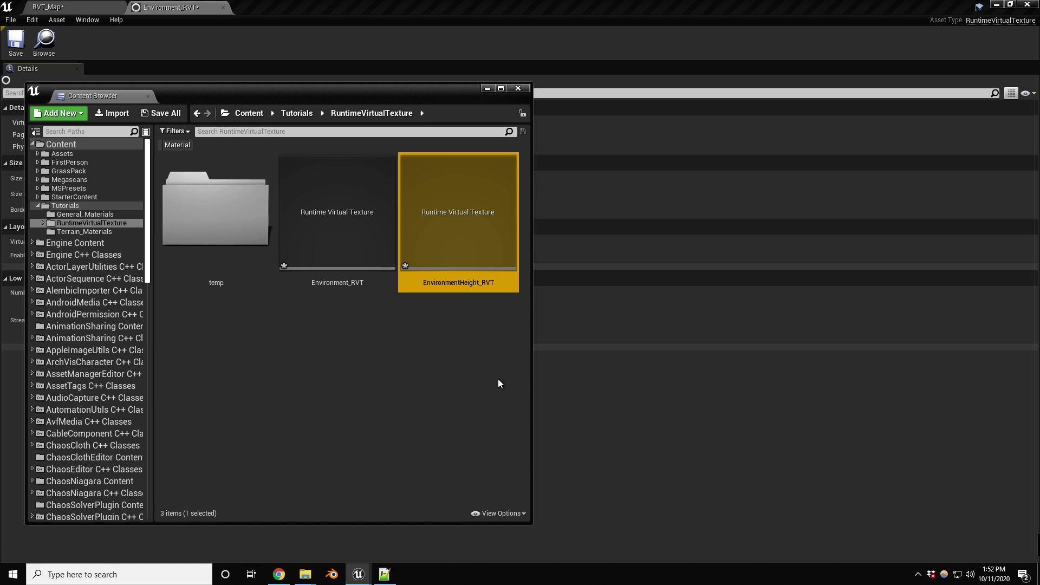
Set EnvironmentHeight_RVT's virtual texture content to World Height, save it, and close both texture assets.
{"action": "left_click_drag", "start_coordinate": [306, 93], "coordinate": [0, 92]}
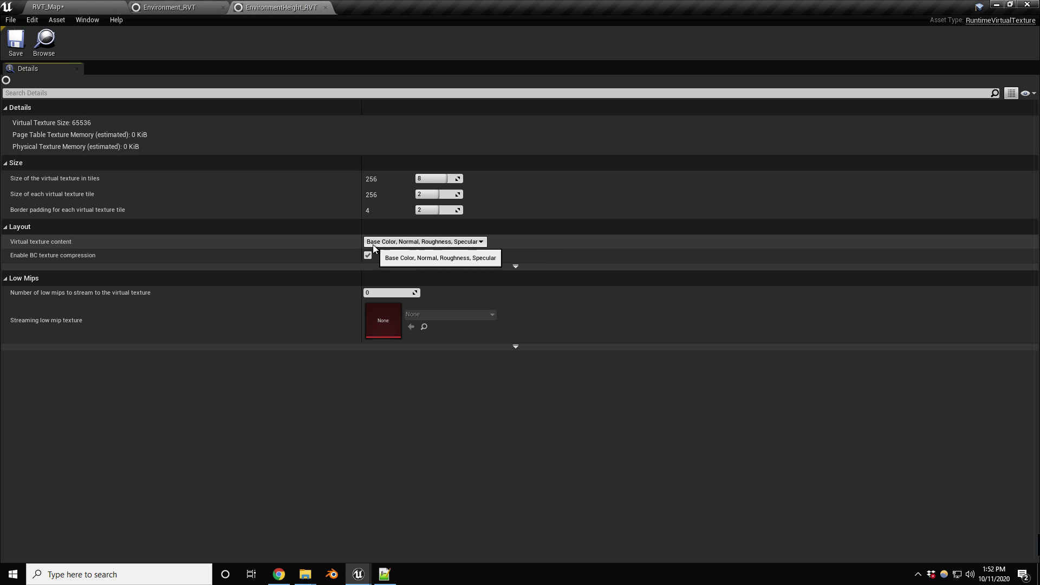
{"action": "left_click", "coordinate": [466, 242]}
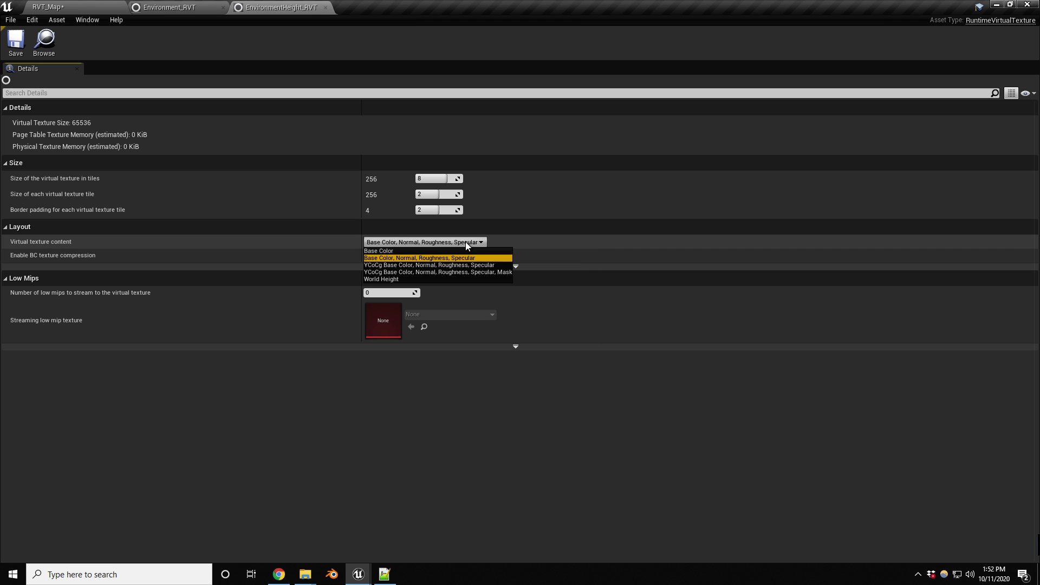
{"action": "left_click", "coordinate": [390, 279]}
{"action": "left_click", "coordinate": [16, 43]}
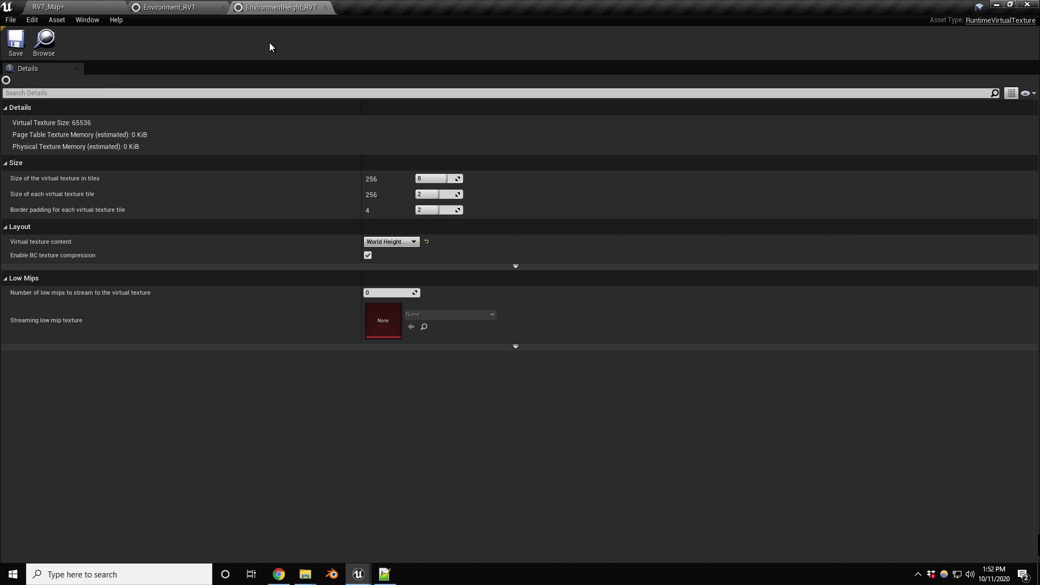
{"action": "left_click", "coordinate": [325, 7]}
{"action": "left_click", "coordinate": [221, 8]}
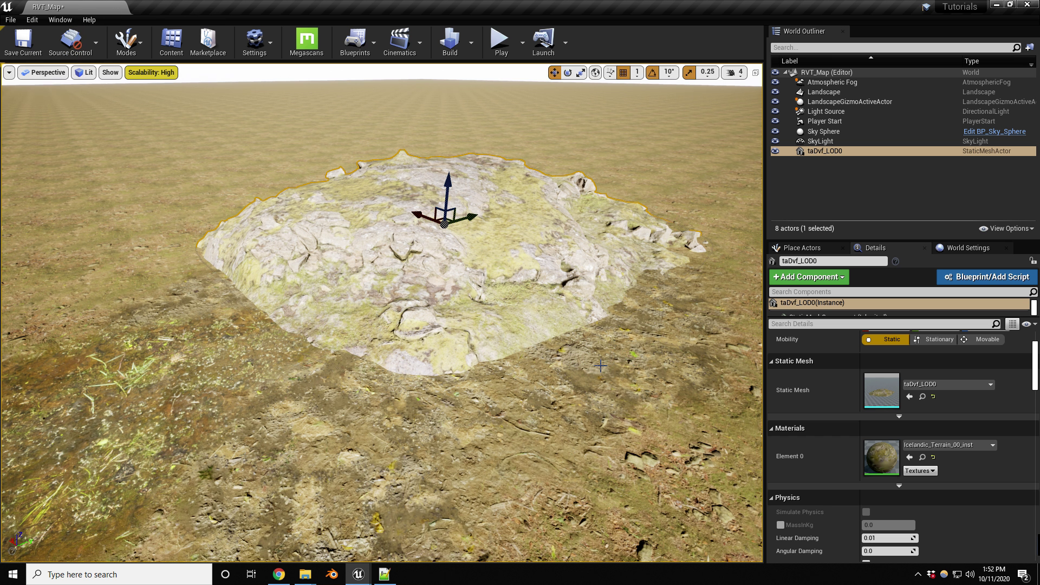
Place a Runtime Virtual Texture Volume on the ground in front of the rock and select it.
{"action": "right_click_drag", "start_coordinate": [596, 369], "coordinate": [671, 315]}
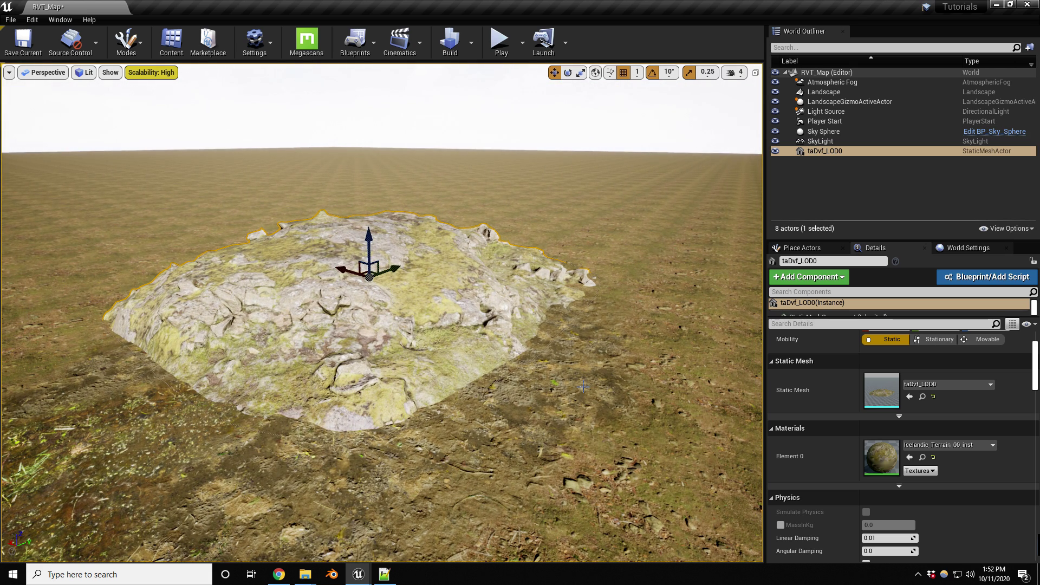
{"action": "left_click", "coordinate": [815, 250]}
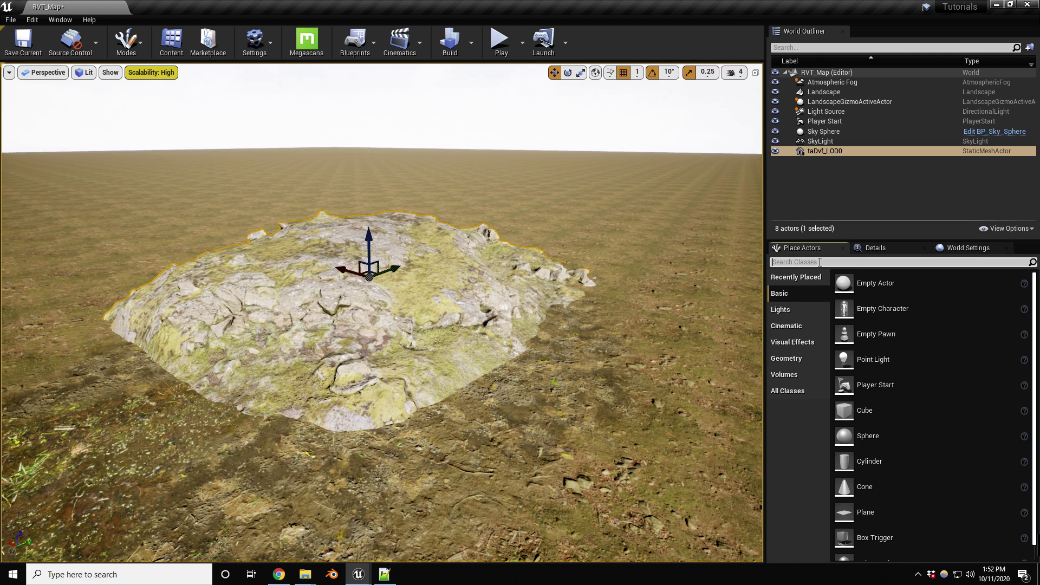
{"action": "left_click", "coordinate": [820, 262]}
{"action": "type", "text": "runt"}
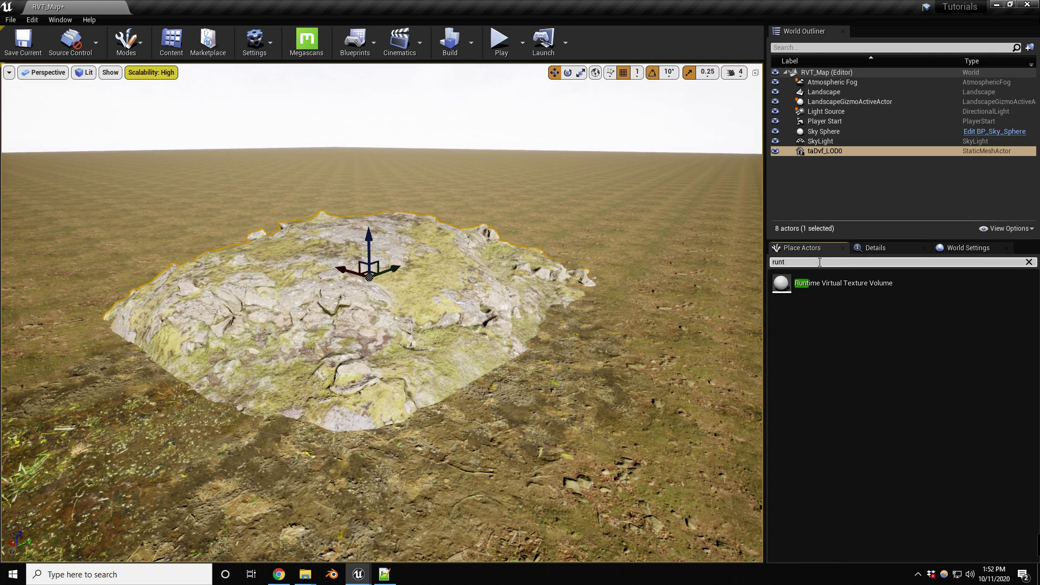
{"action": "left_click_drag", "start_coordinate": [787, 283], "coordinate": [474, 404]}
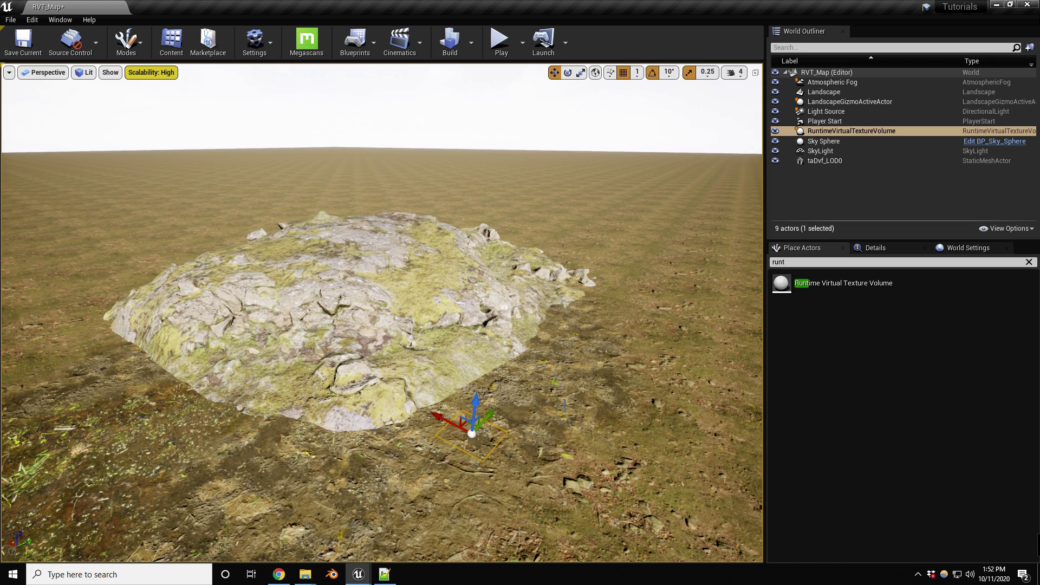
{"action": "left_click", "coordinate": [472, 433]}
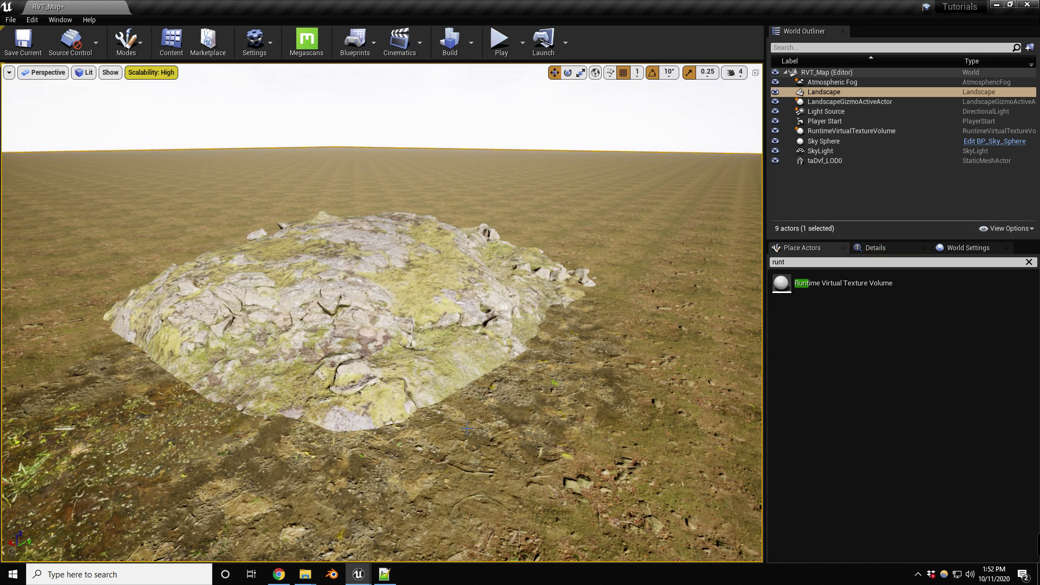
{"action": "left_click", "coordinate": [857, 131]}
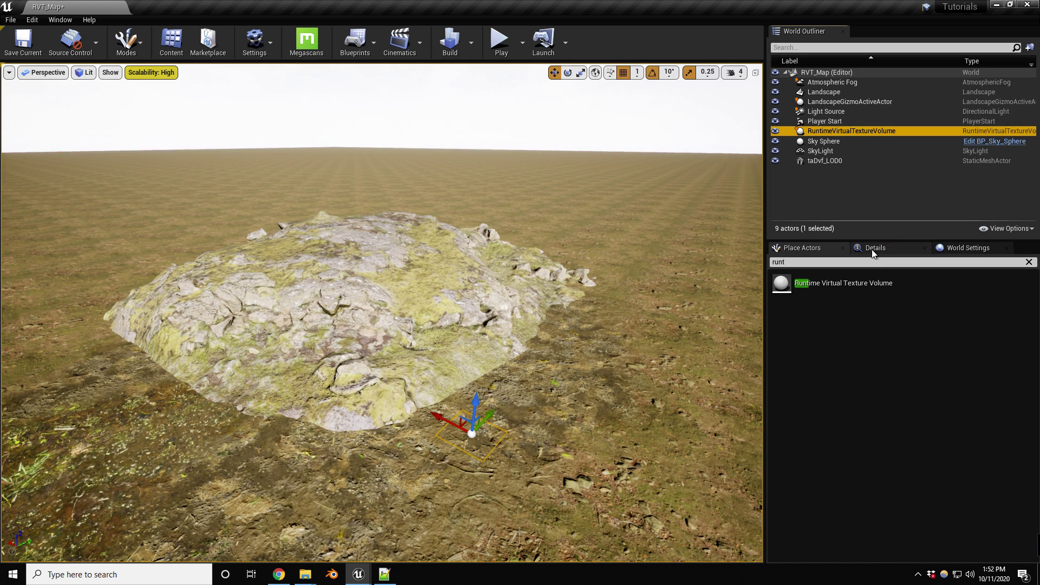
Set the Runtime Virtual Texture Volume's source actor to Landscape and copy the landscape's bounds to the volume.
{"action": "left_click", "coordinate": [888, 249]}
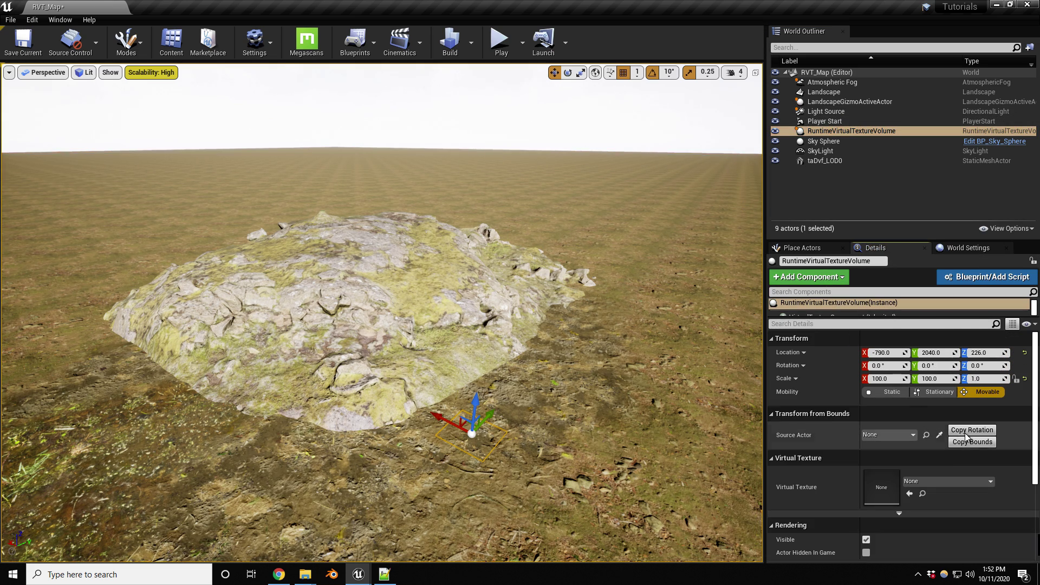
{"action": "left_click", "coordinate": [899, 435]}
{"action": "left_click", "coordinate": [902, 316]}
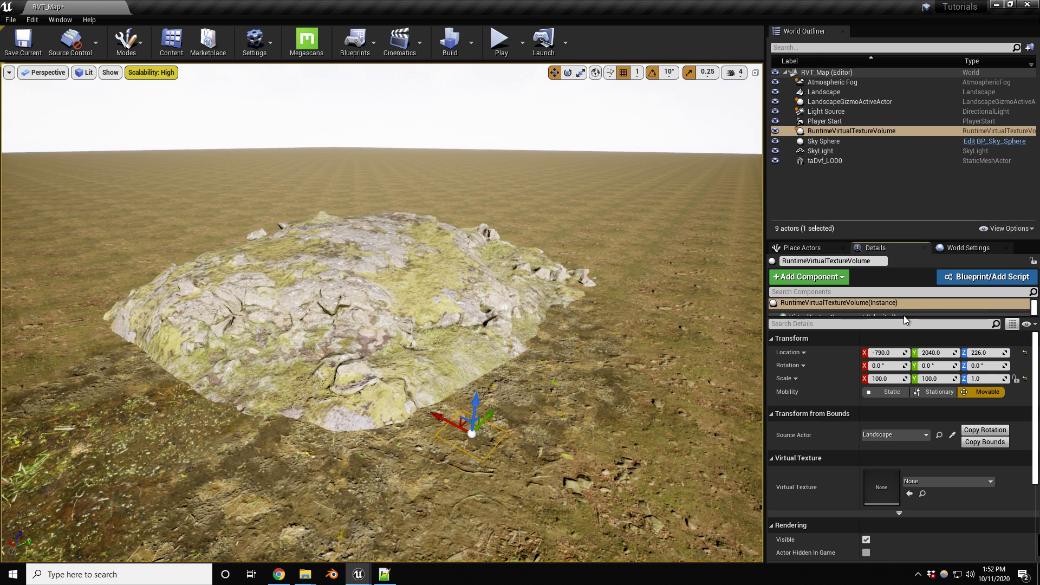
{"action": "left_click", "coordinate": [985, 442]}
Set the Runtime Virtual Texture Volume's Z scale to 1000.
{"action": "right_click_drag", "start_coordinate": [596, 380], "coordinate": [753, 379]}
{"action": "right_click_drag", "start_coordinate": [382, 312], "coordinate": [244, 283]}
{"action": "key", "text": "w"}
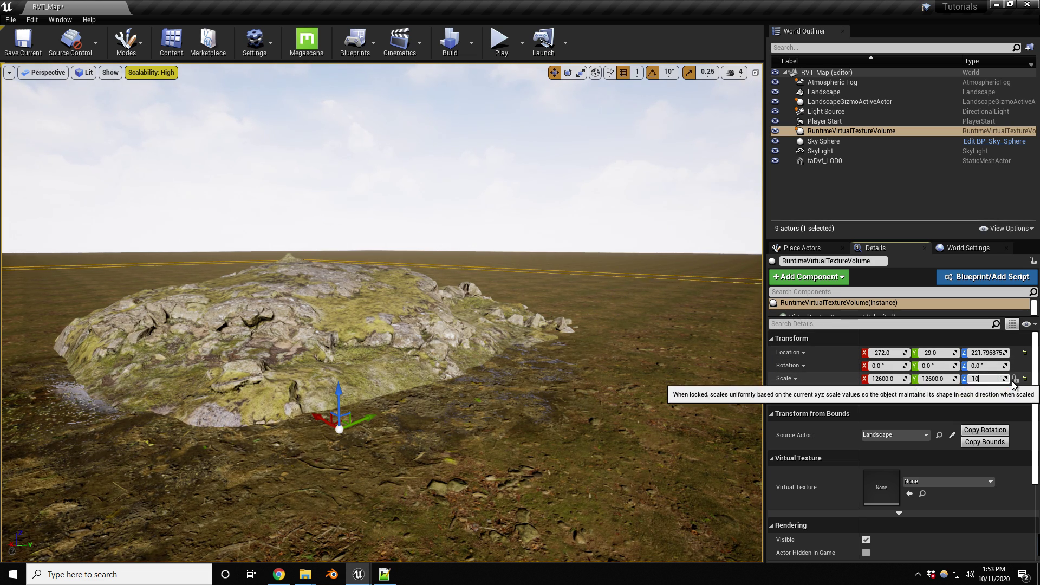
{"action": "key", "text": "Return"}
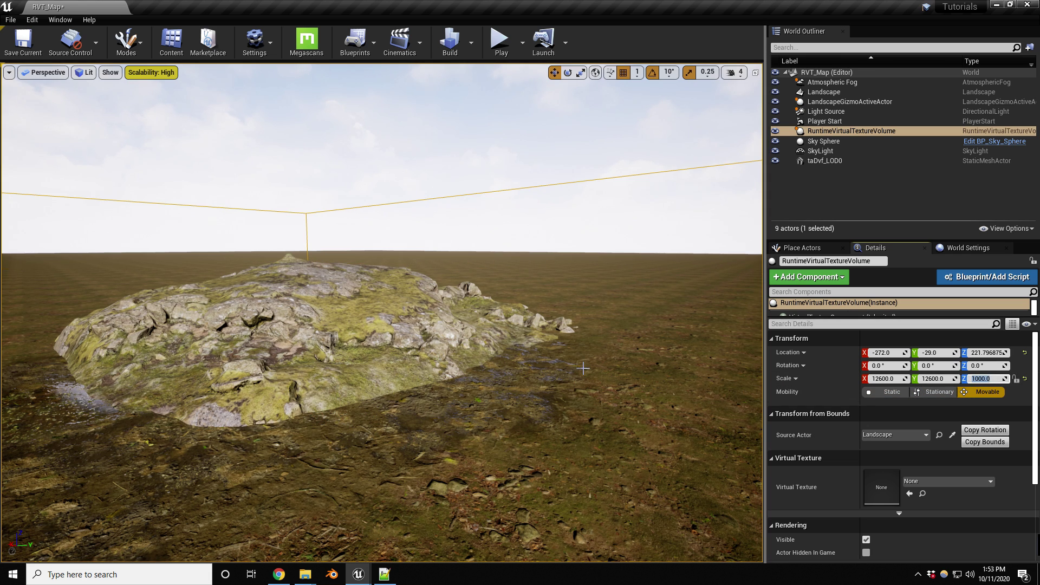
Assign Environment_RVT as the virtual texture of the Runtime Virtual Texture Volume.
{"action": "right_click_drag", "start_coordinate": [578, 362], "coordinate": [446, 402]}
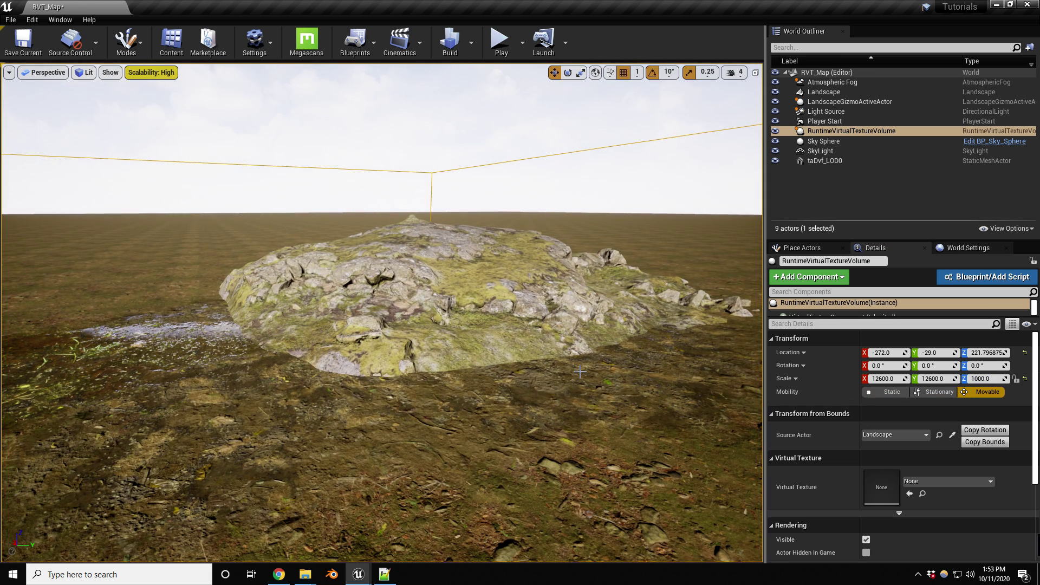
{"action": "left_click", "coordinate": [937, 482]}
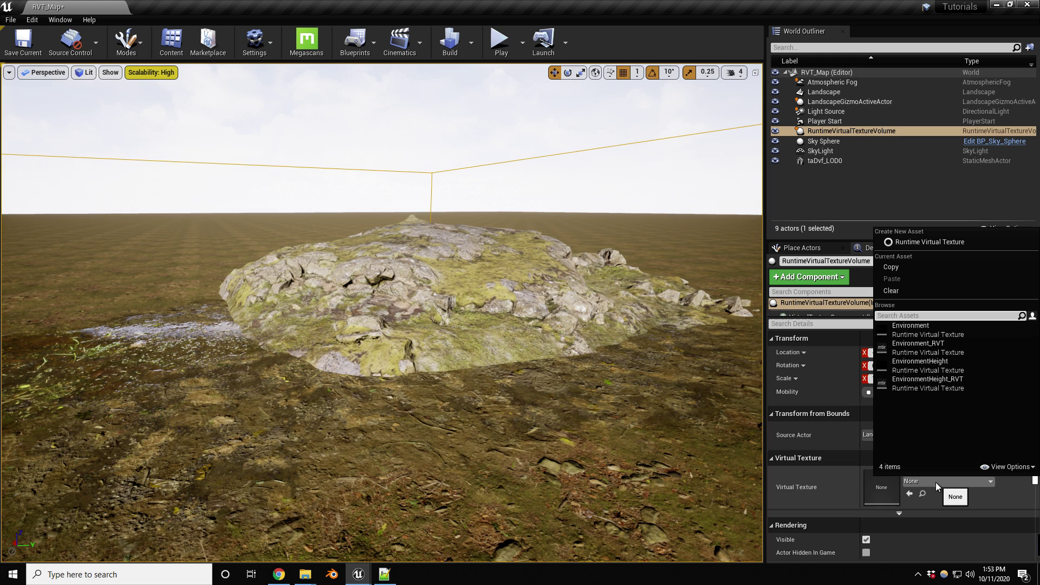
{"action": "left_click", "coordinate": [920, 348]}
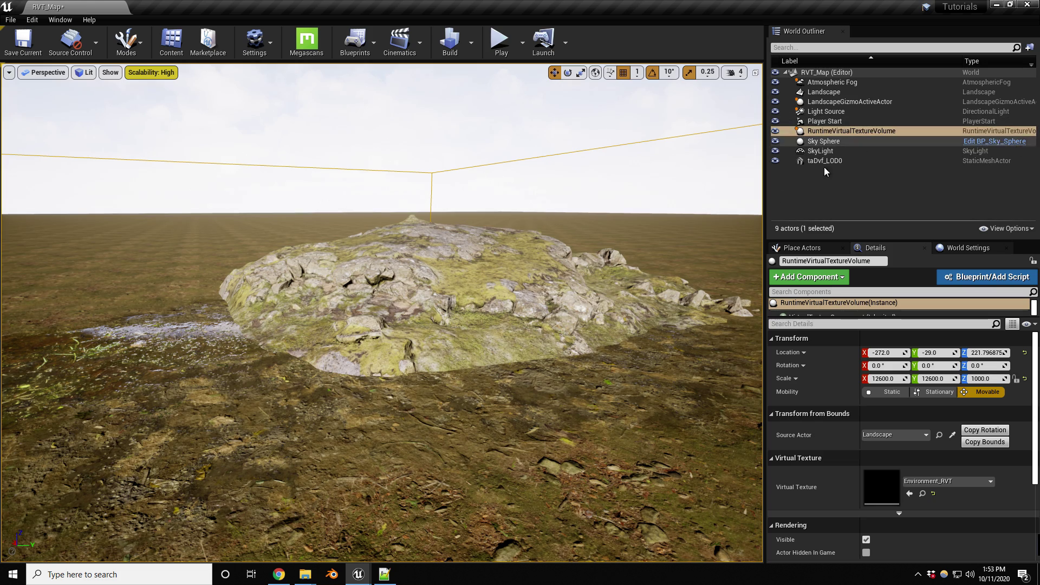
Duplicate the volume about 19 units upward along Z and assign EnvironmentHeight_RVT as the copy's virtual texture.
{"action": "right_click_drag", "start_coordinate": [479, 307], "coordinate": [252, 315]}
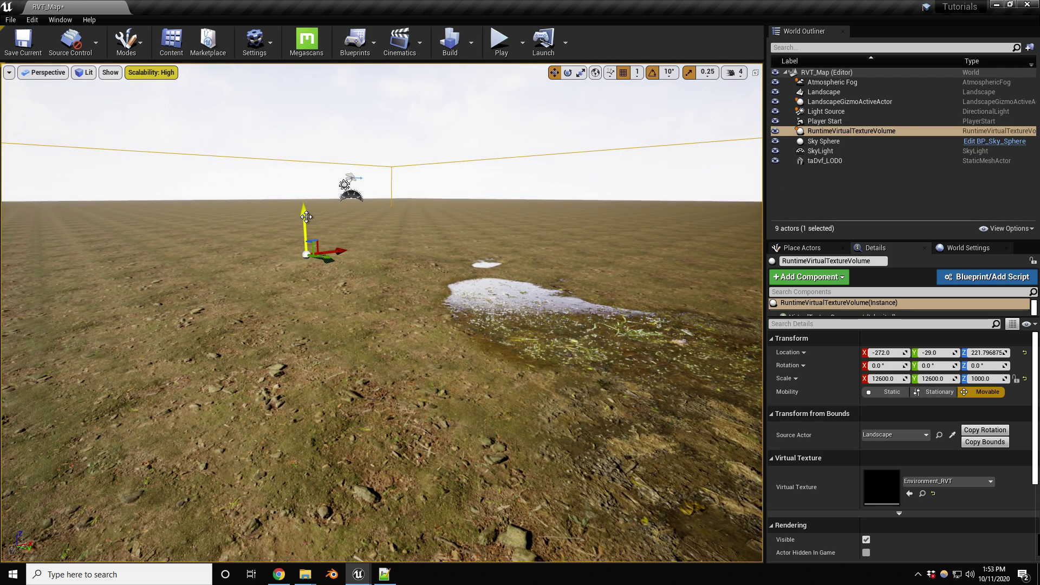
{"action": "left_click_drag", "start_coordinate": [306, 217], "coordinate": [306, 210], "text": "alt"}
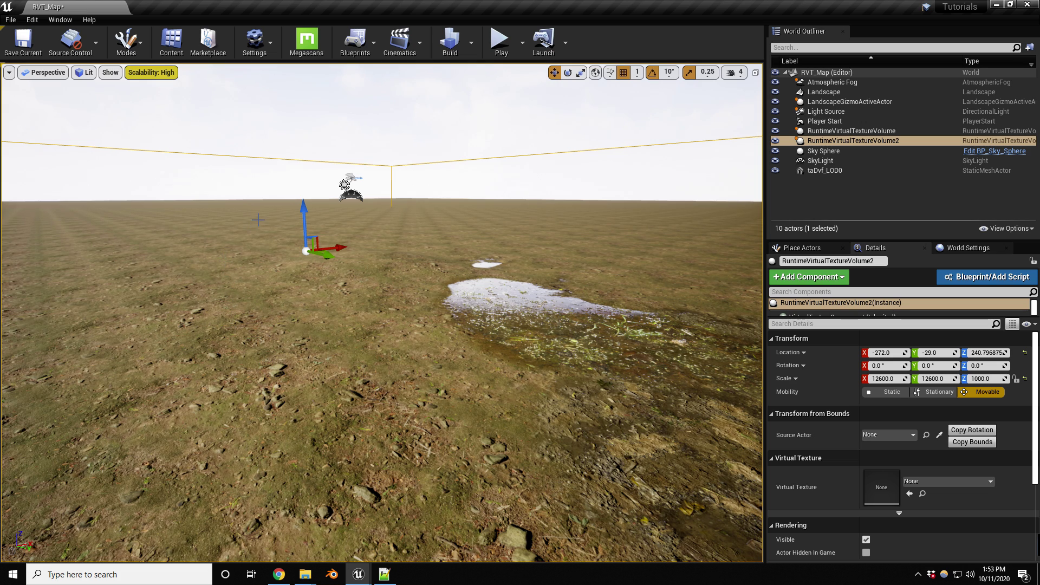
{"action": "left_click", "coordinate": [941, 480]}
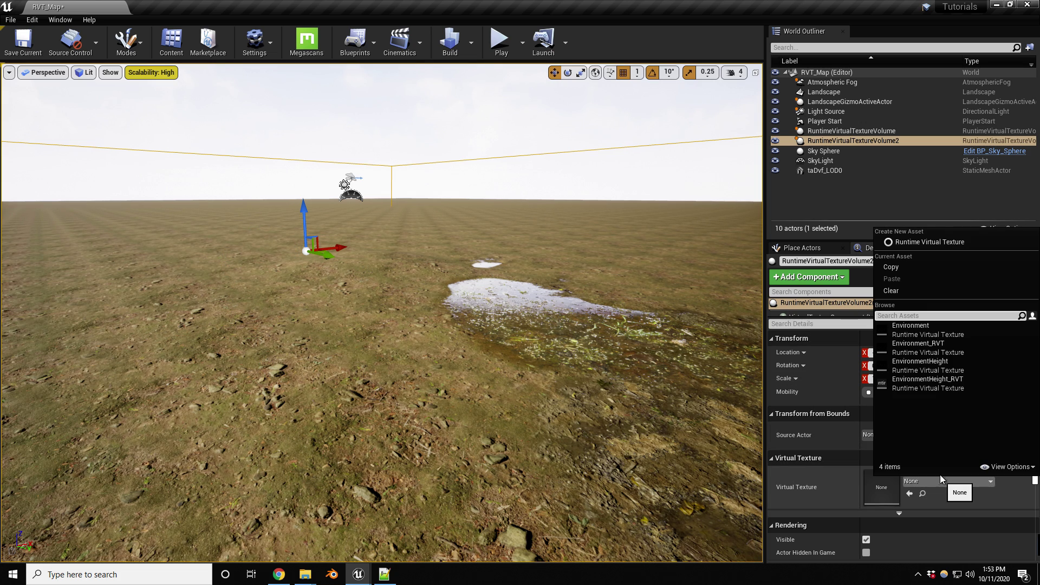
{"action": "left_click", "coordinate": [930, 378]}
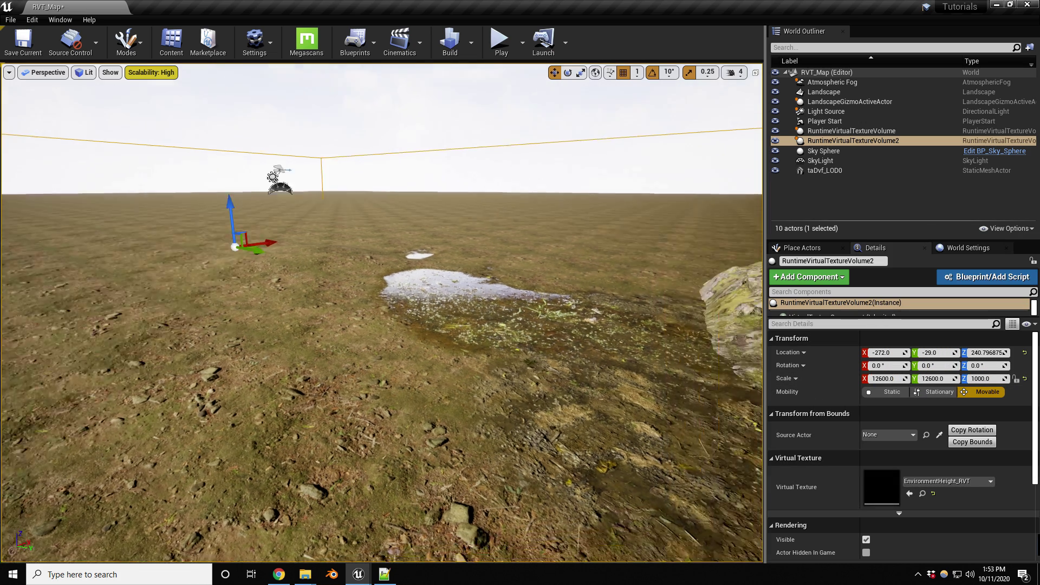
Select the landscape and add Environment_RVT as the first entry of its Render to Virtual Textures array.
{"action": "right_click_drag", "start_coordinate": [382, 313], "coordinate": [474, 270]}
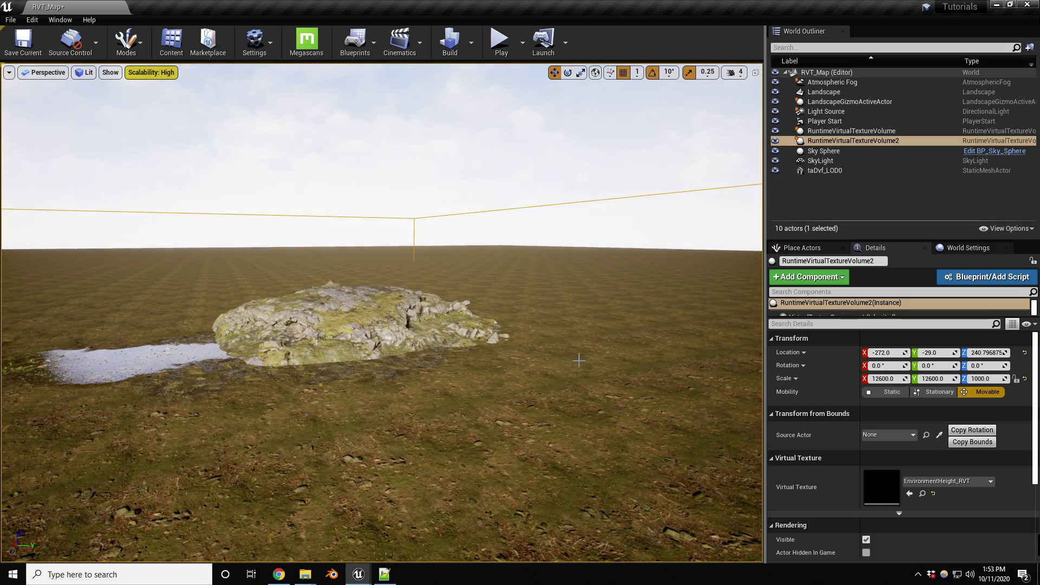
{"action": "left_click", "coordinate": [614, 338]}
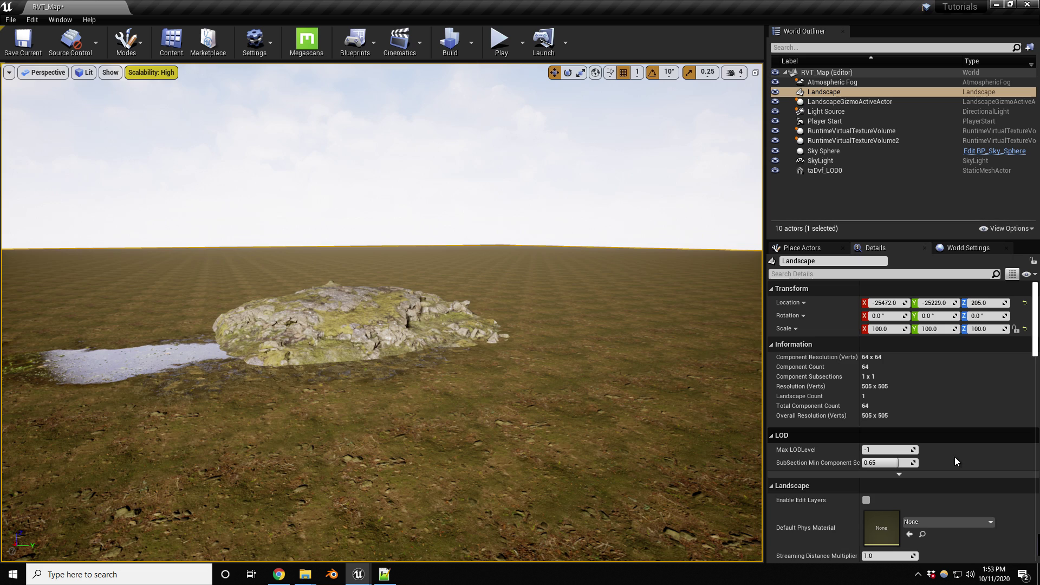
{"action": "scroll", "coordinate": [950, 479], "scroll_direction": "down", "scroll_amount": 10}
{"action": "scroll", "coordinate": [951, 479], "scroll_direction": "down", "scroll_amount": 8}
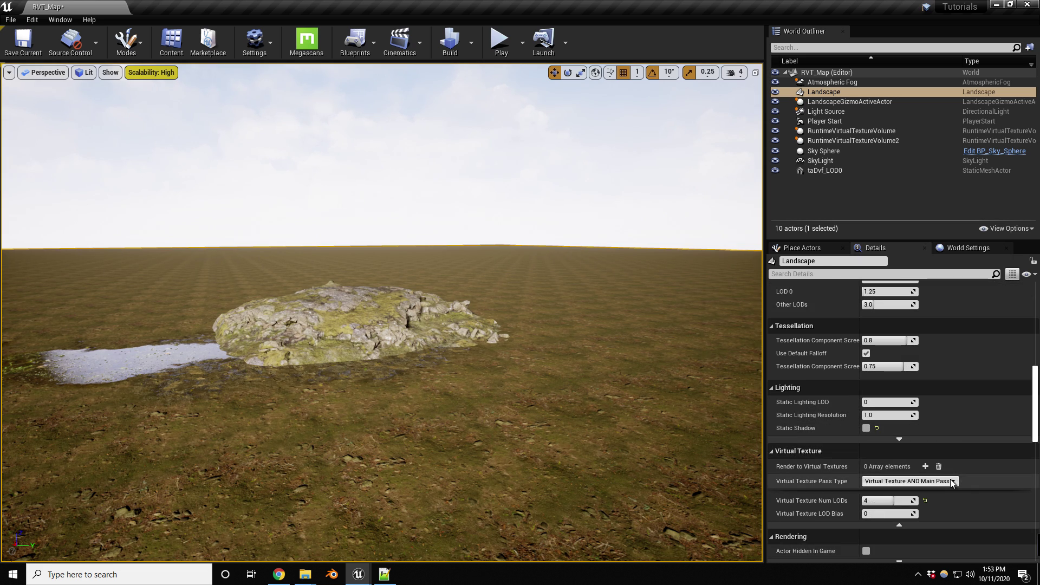
{"action": "left_click", "coordinate": [925, 433]}
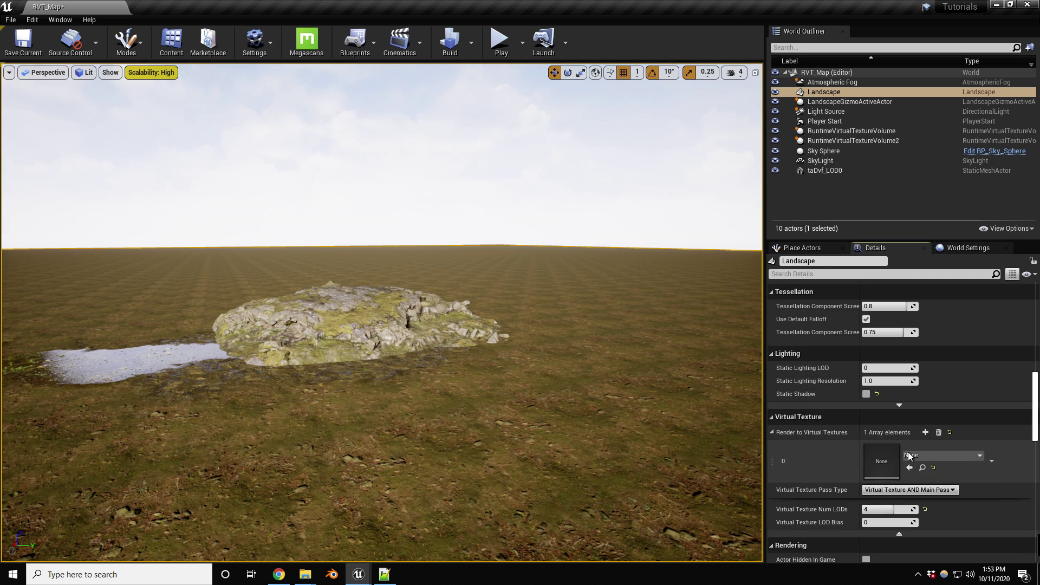
{"action": "left_click", "coordinate": [925, 456]}
{"action": "left_click", "coordinate": [934, 320]}
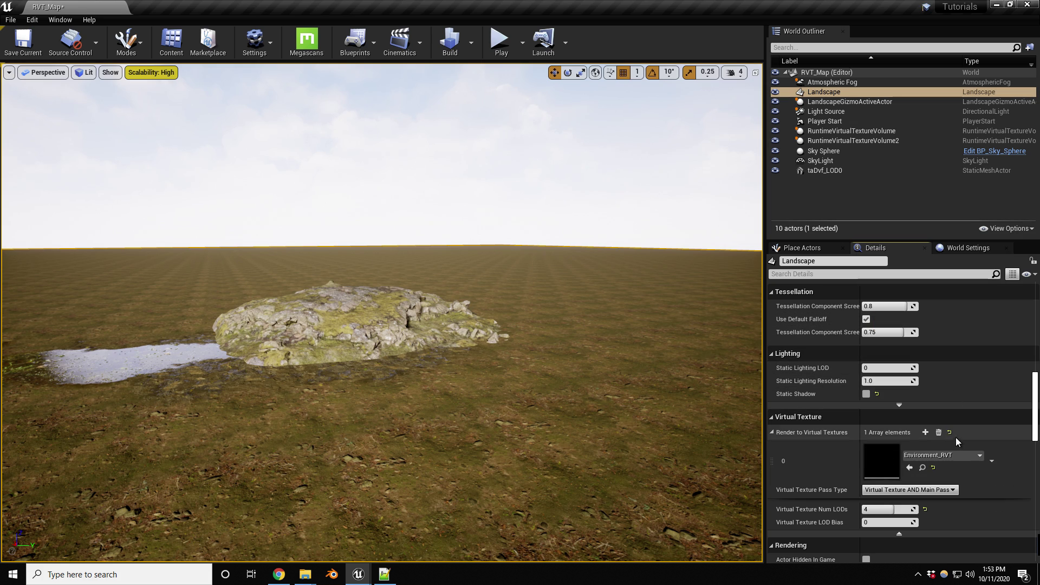
Add EnvironmentHeight_RVT as the second entry of the landscape's Render to Virtual Textures array and save the level.
{"action": "left_click", "coordinate": [925, 433]}
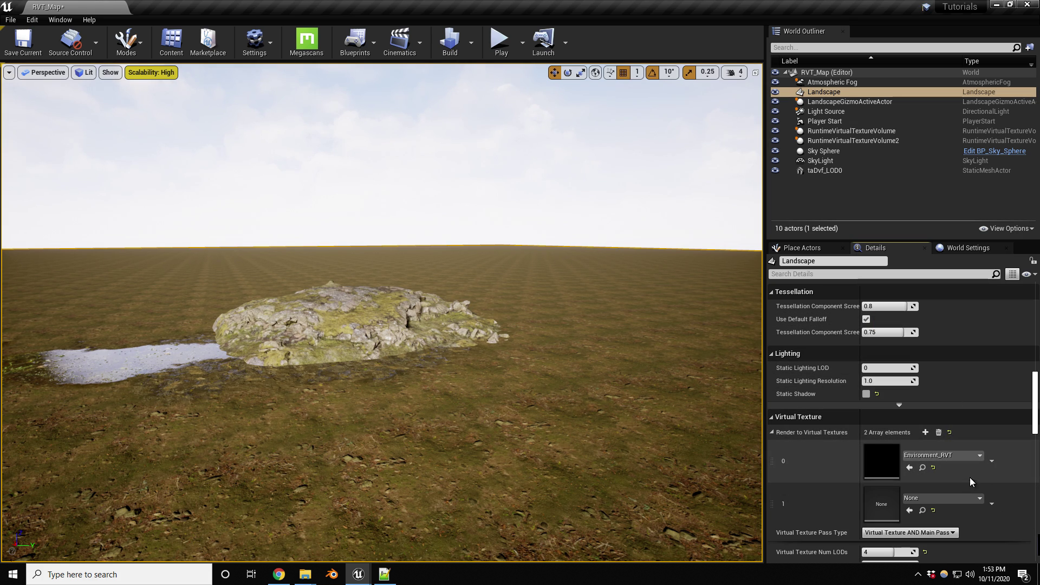
{"action": "left_click", "coordinate": [950, 500]}
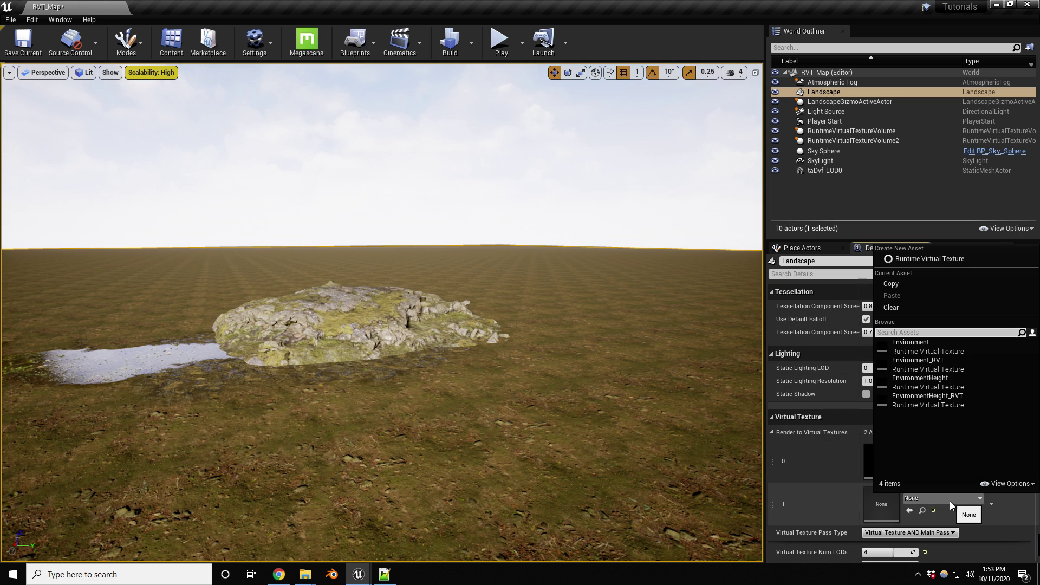
{"action": "left_click", "coordinate": [926, 401]}
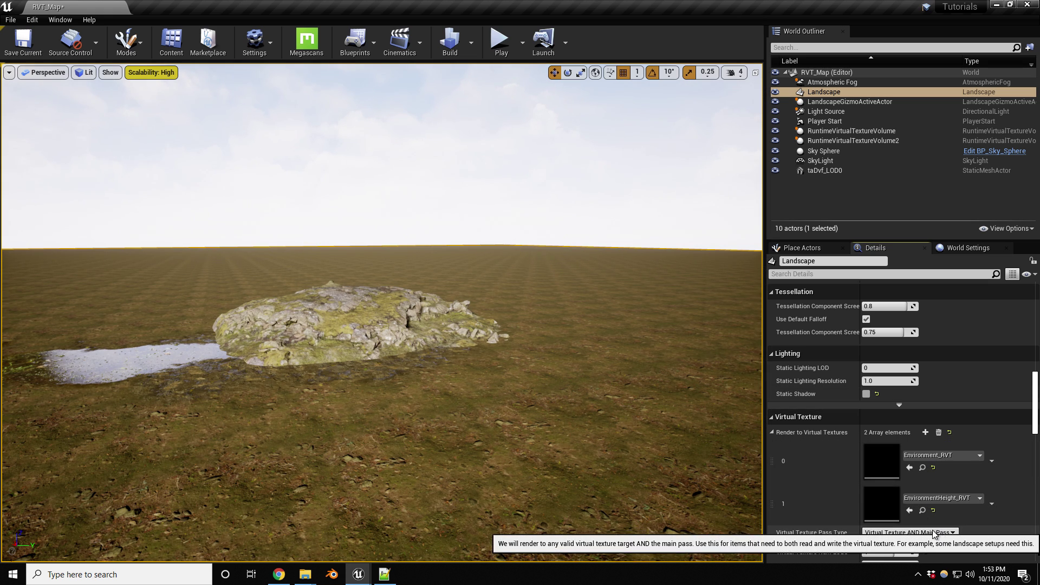
{"action": "right_click_drag", "start_coordinate": [399, 319], "coordinate": [398, 314]}
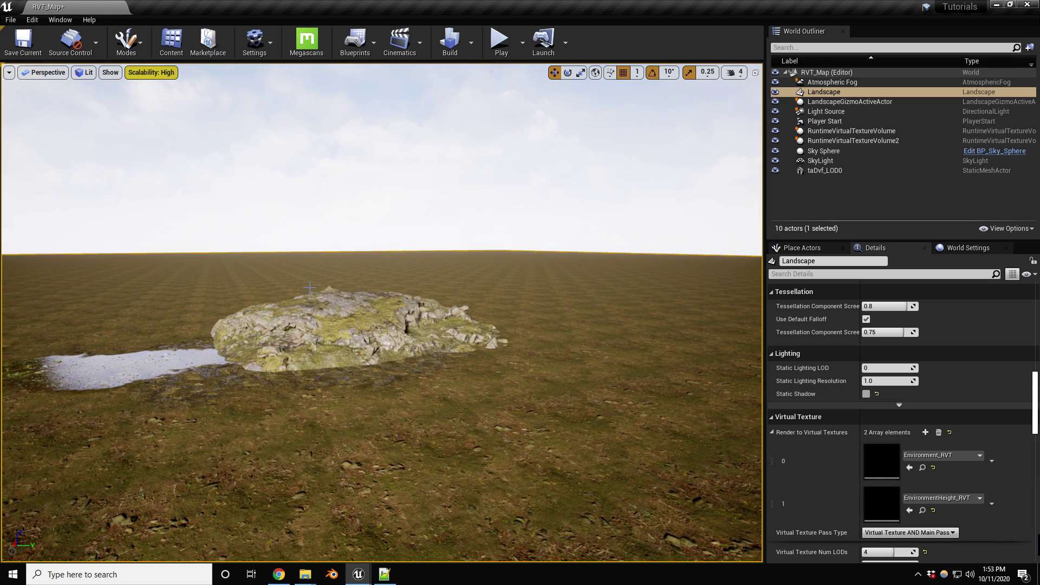
{"action": "key", "text": "ctrl+s"}
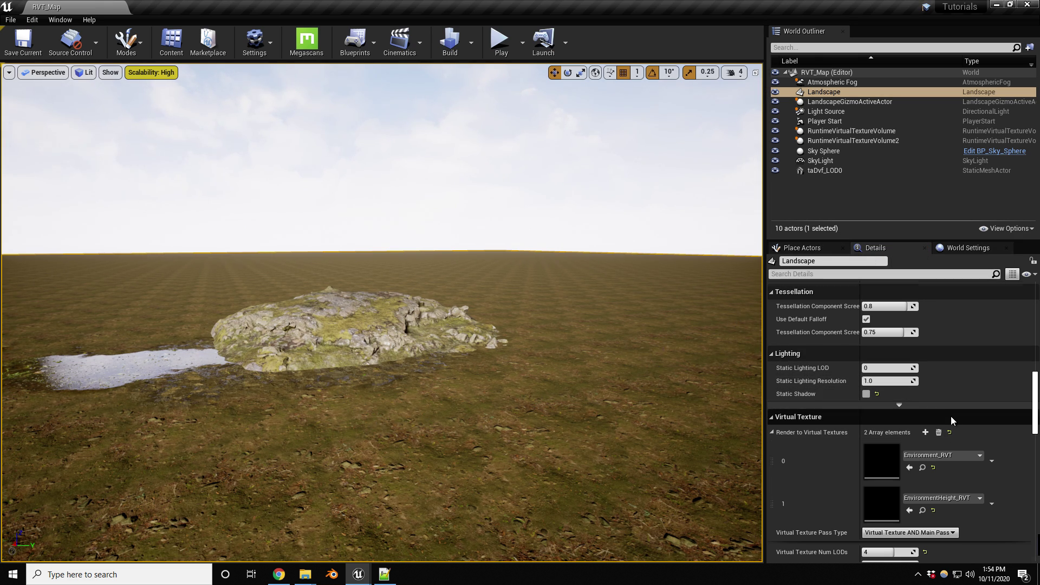
Open Master_Terrain, the parent of the landscape's material instance, in the material editor.
{"action": "scroll", "coordinate": [950, 415], "scroll_direction": "up", "scroll_amount": 5}
{"action": "scroll", "coordinate": [944, 414], "scroll_direction": "up", "scroll_amount": 3}
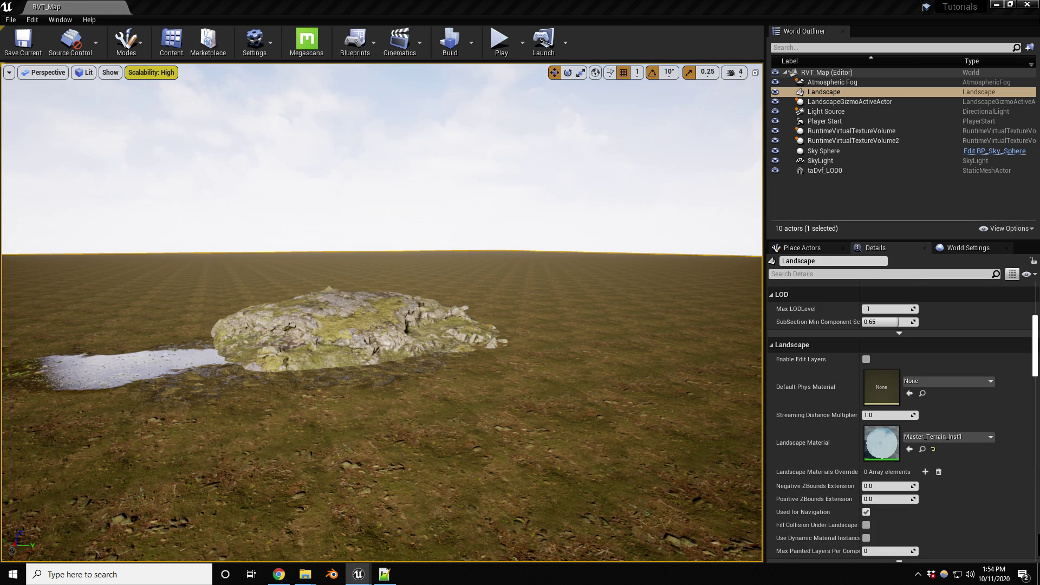
{"action": "left_click_drag", "start_coordinate": [0, 217], "coordinate": [155, 7]}
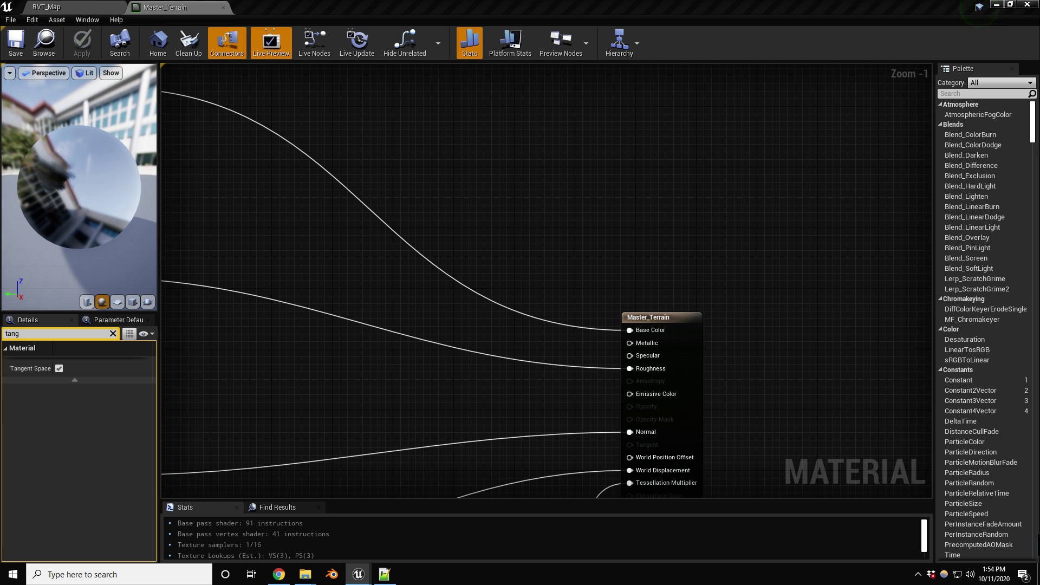
Add a Runtime Virtual Texture Output node in the empty graph area above the Master_Terrain result node.
{"action": "right_click_drag", "start_coordinate": [576, 226], "coordinate": [785, 267]}
{"action": "scroll", "coordinate": [553, 258], "scroll_direction": "down", "scroll_amount": 1}
{"action": "right_click_drag", "start_coordinate": [700, 207], "coordinate": [665, 225]}
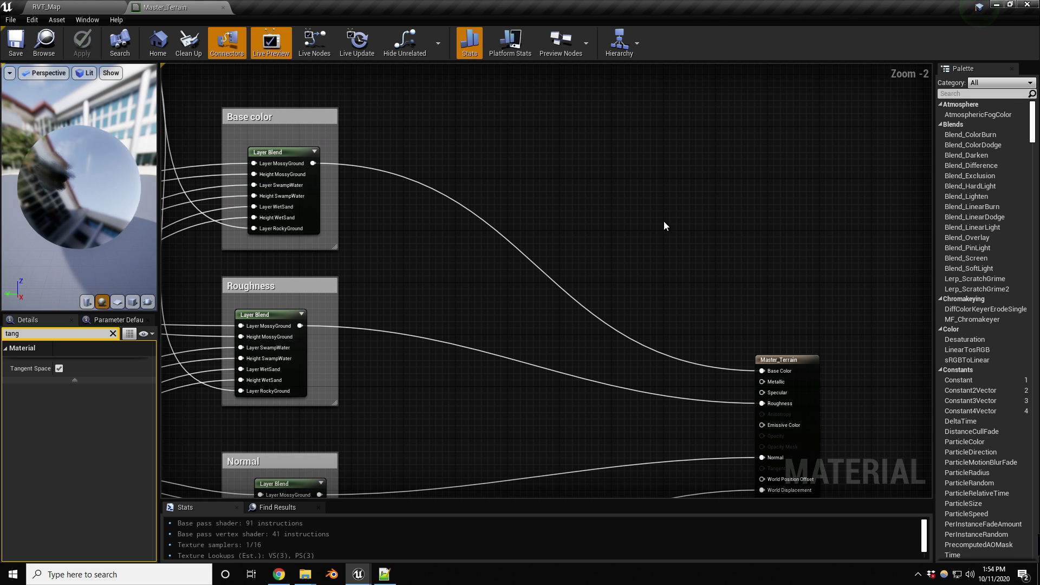
{"action": "right_click", "coordinate": [658, 149]}
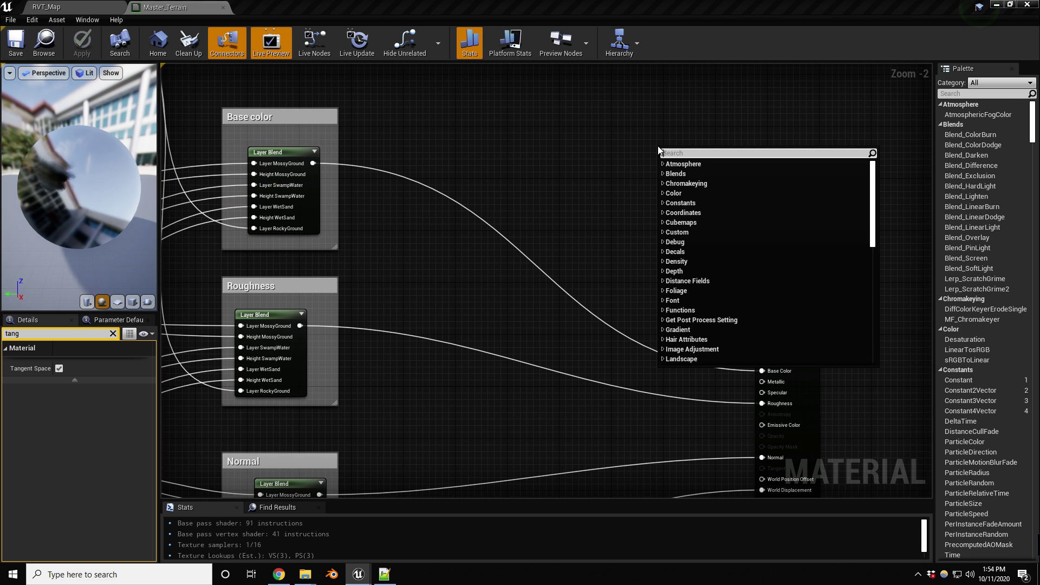
{"action": "type", "text": "runtim"}
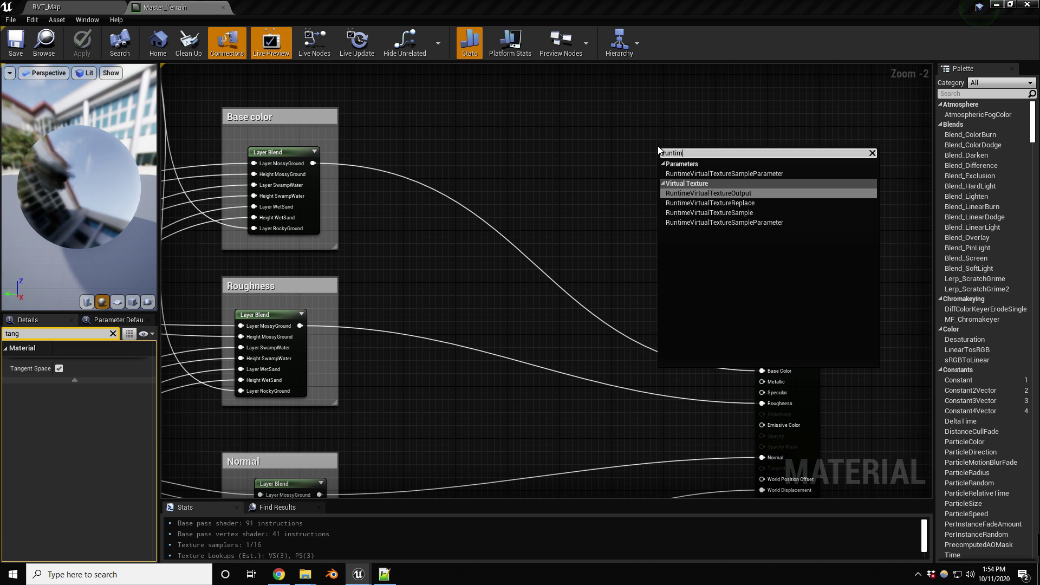
{"action": "key", "text": "Return"}
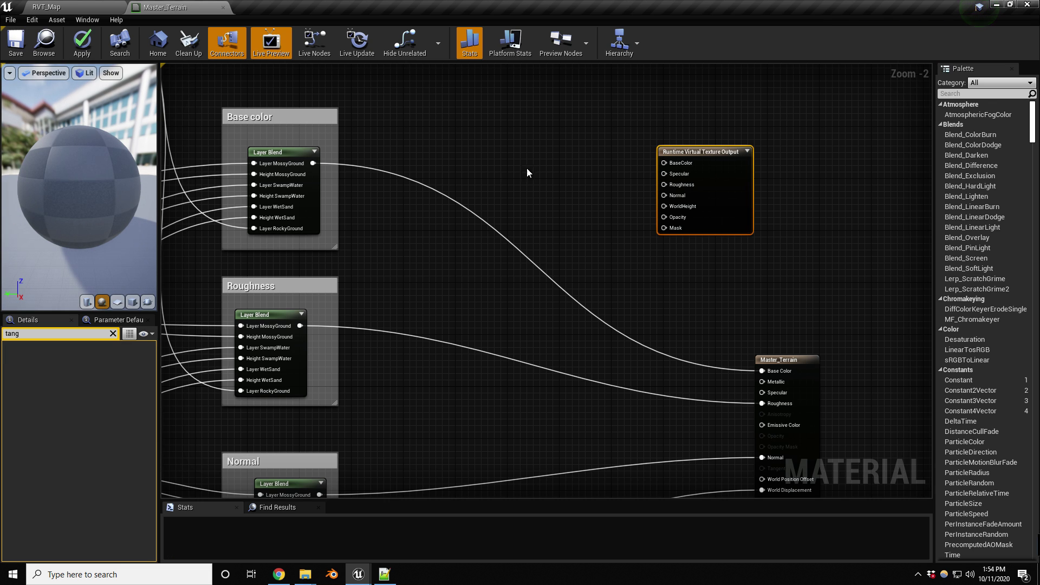
Connect the base color, roughness and normal layer blends to the matching inputs of the Runtime Virtual Texture Output node.
{"action": "left_click_drag", "start_coordinate": [314, 163], "coordinate": [664, 163]}
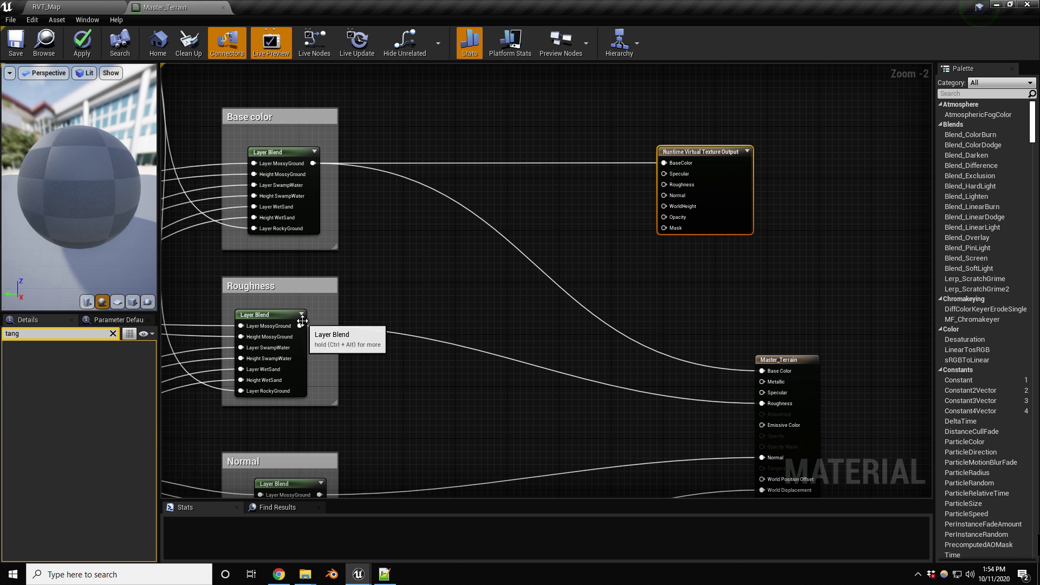
{"action": "left_click_drag", "start_coordinate": [302, 327], "coordinate": [664, 185]}
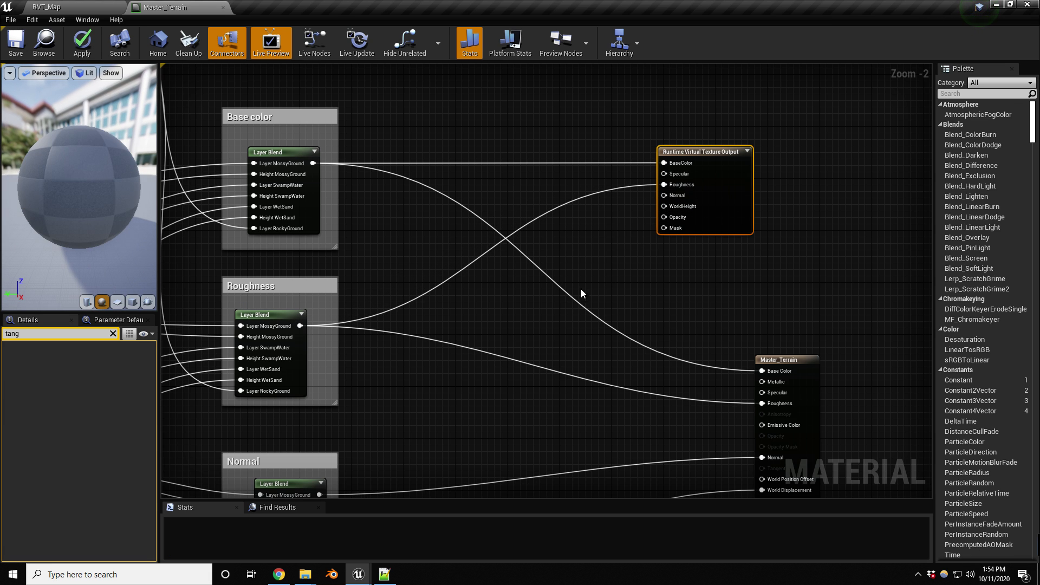
{"action": "right_click_drag", "start_coordinate": [585, 294], "coordinate": [593, 271]}
{"action": "right_click_drag", "start_coordinate": [515, 326], "coordinate": [513, 279]}
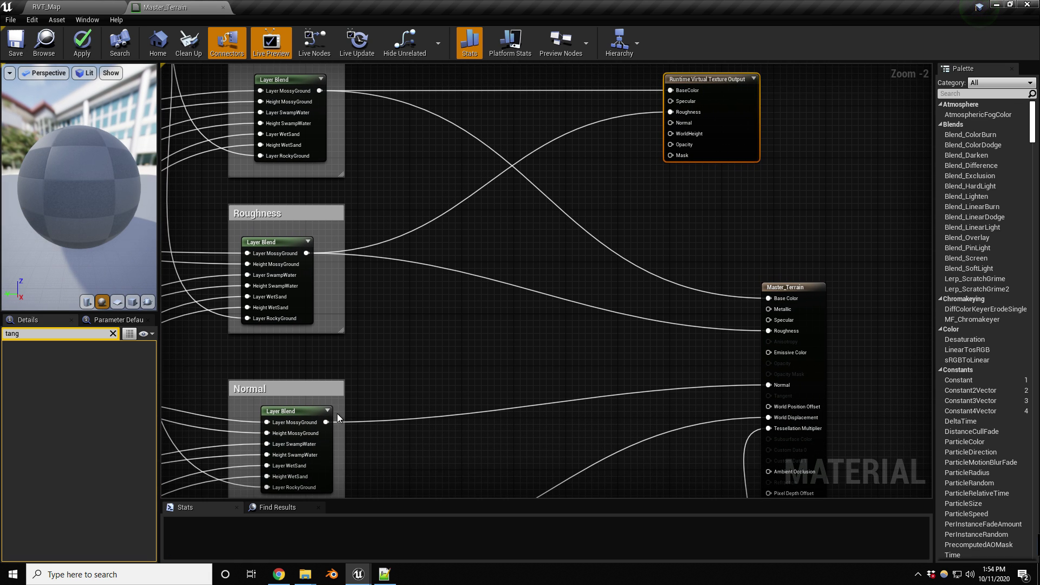
{"action": "left_click_drag", "start_coordinate": [326, 422], "coordinate": [670, 123]}
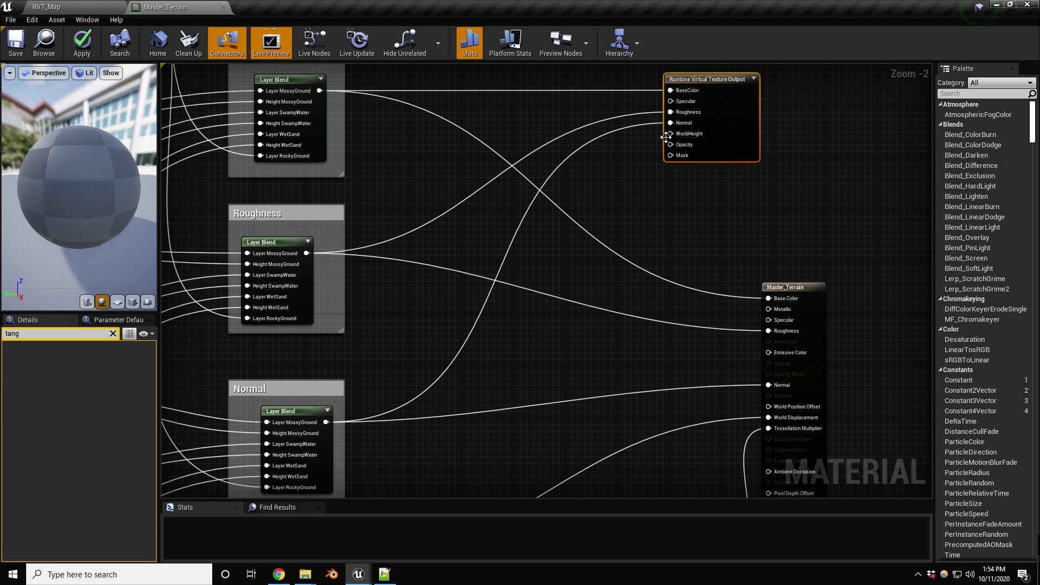
Move the Runtime Virtual Texture Output node farther from the layer blends and add an Absolute World Position node between them.
{"action": "mouse_move", "coordinate": [712, 198]}
{"action": "right_mouse_down"}
{"action": "mouse_move", "coordinate": [714, 232]}
{"action": "mouse_move", "coordinate": [710, 156]}
{"action": "mouse_move", "coordinate": [706, 210]}
{"action": "right_mouse_up"}
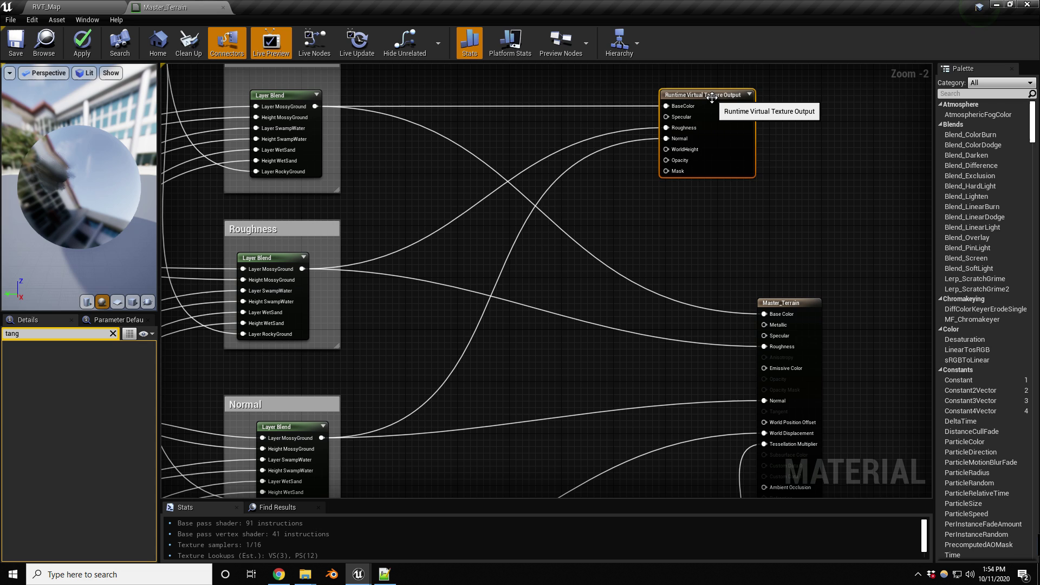
{"action": "left_click_drag", "start_coordinate": [713, 102], "coordinate": [744, 103]}
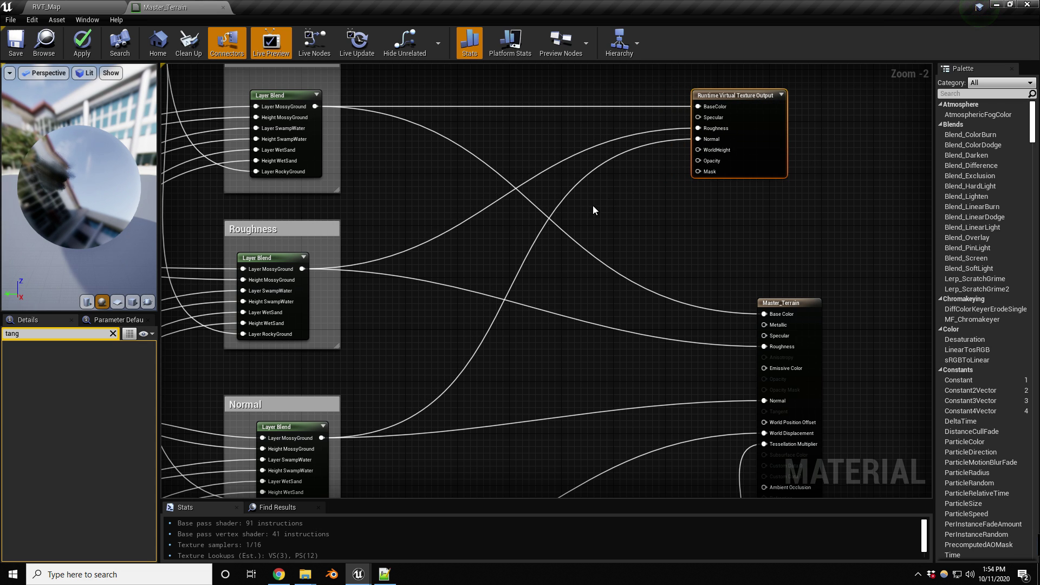
{"action": "right_click", "coordinate": [519, 229]}
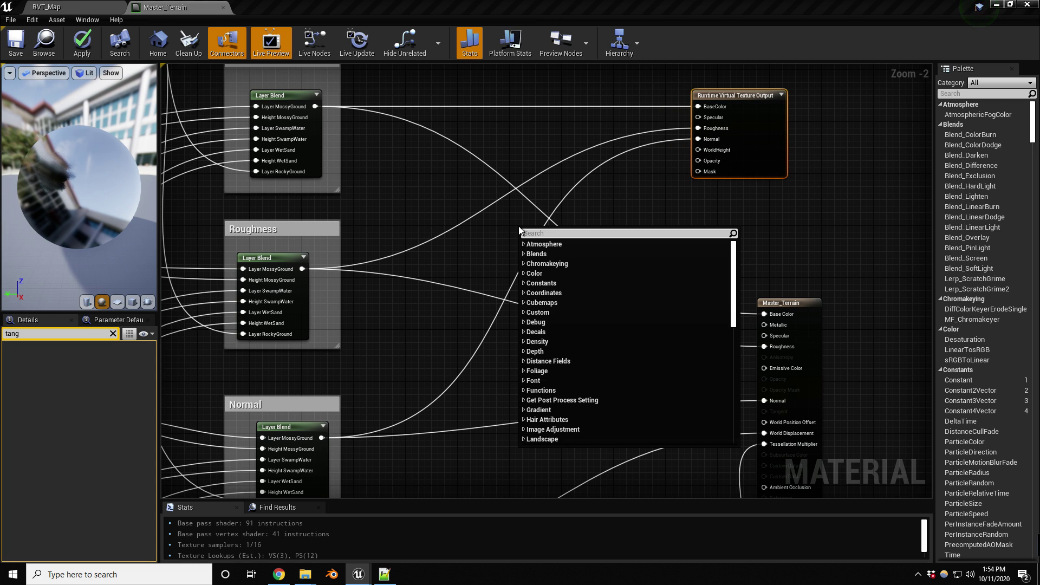
{"action": "type", "text": "world"}
{"action": "key", "text": "Return"}
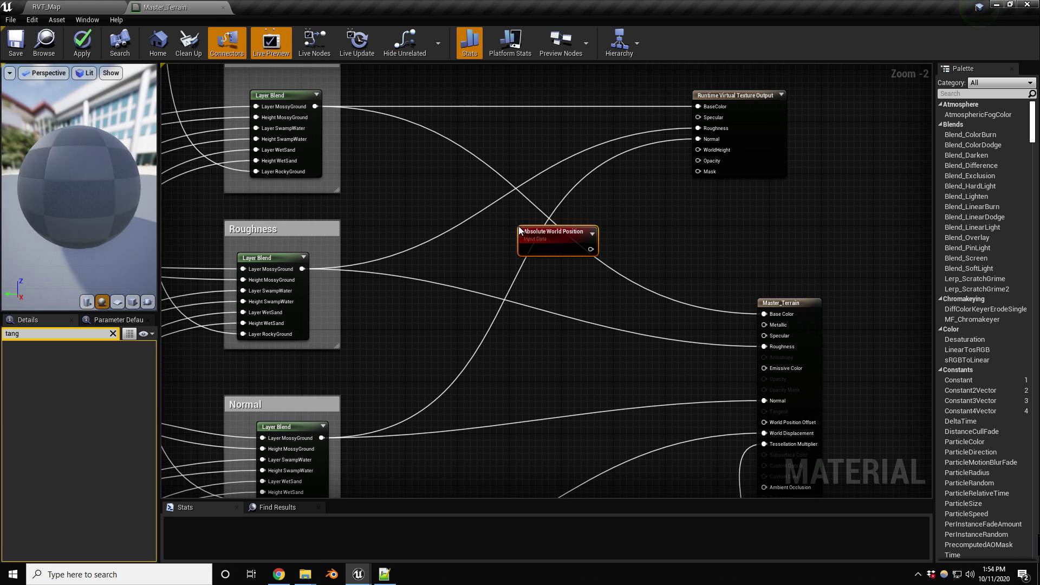
Add a Component Mask node fed by the Absolute World Position output and place it just beside that node.
{"action": "left_click_drag", "start_coordinate": [590, 250], "coordinate": [638, 251]}
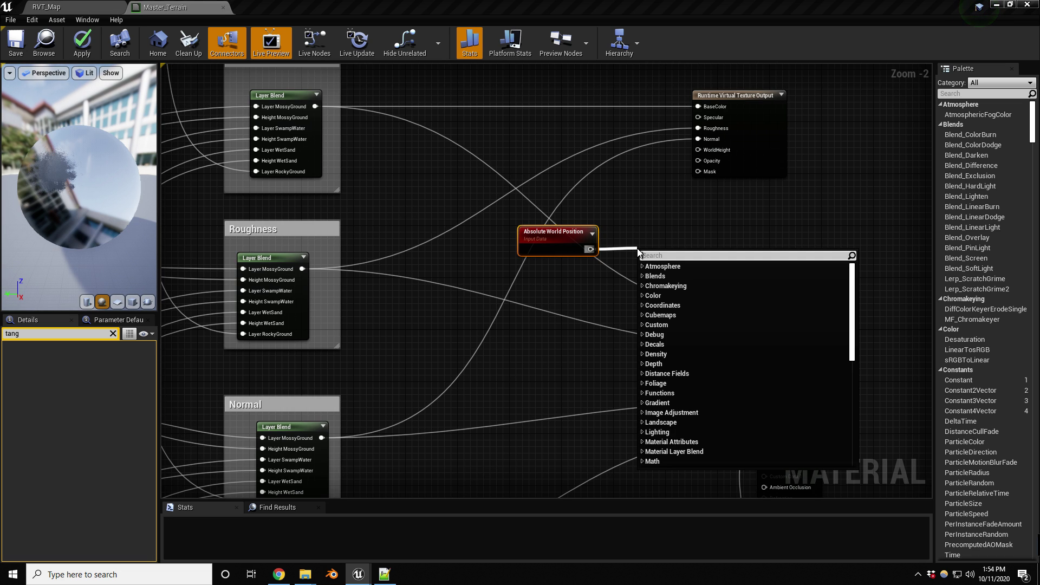
{"action": "type", "text": "mask"}
{"action": "key", "text": "Return"}
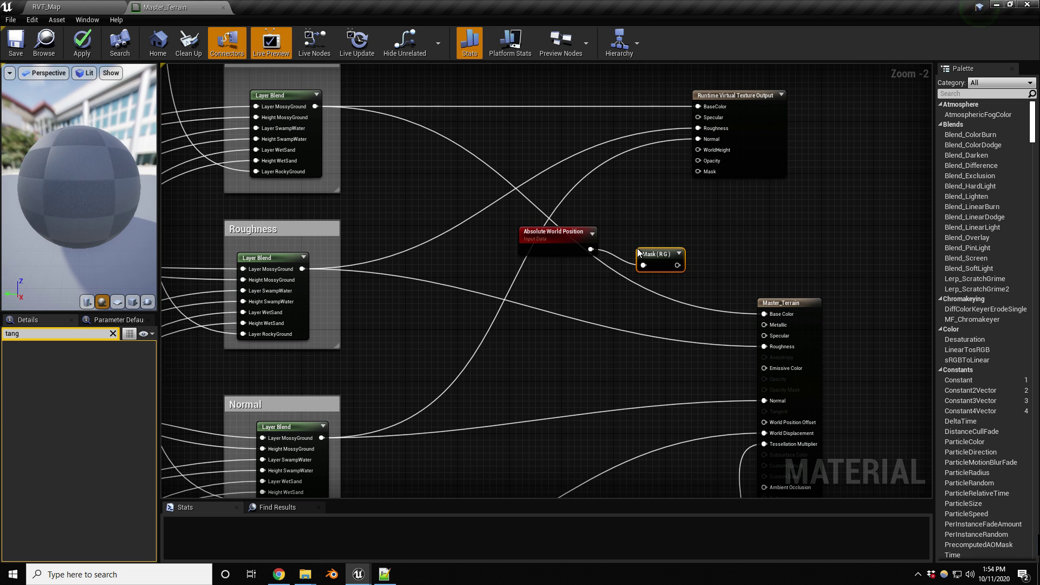
{"action": "left_click", "coordinate": [114, 334]}
{"action": "left_click_drag", "start_coordinate": [658, 254], "coordinate": [642, 245]}
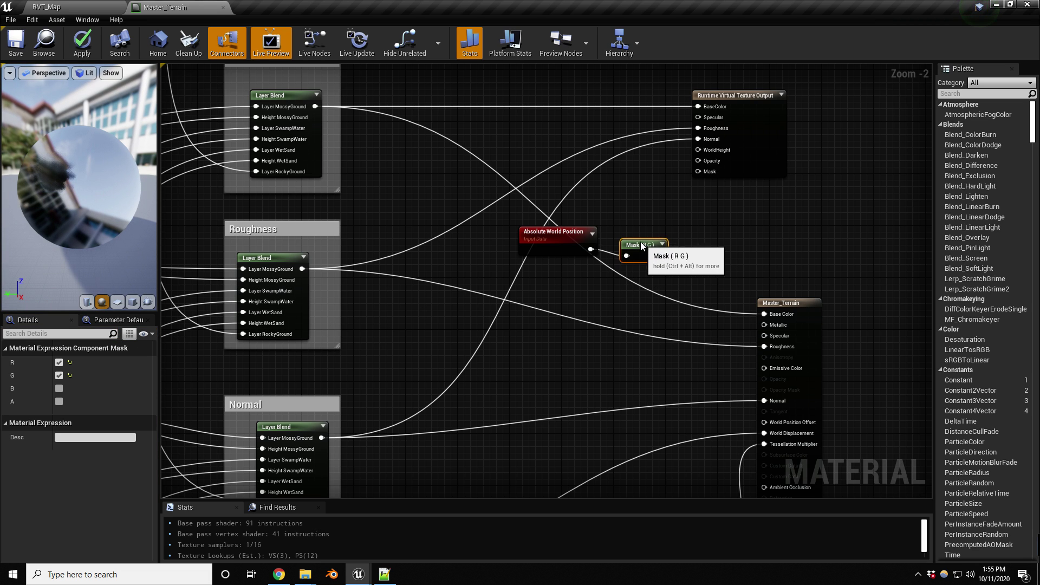
Set the Component Mask to pass only the B channel, with R and G disabled.
{"action": "left_click", "coordinate": [59, 388]}
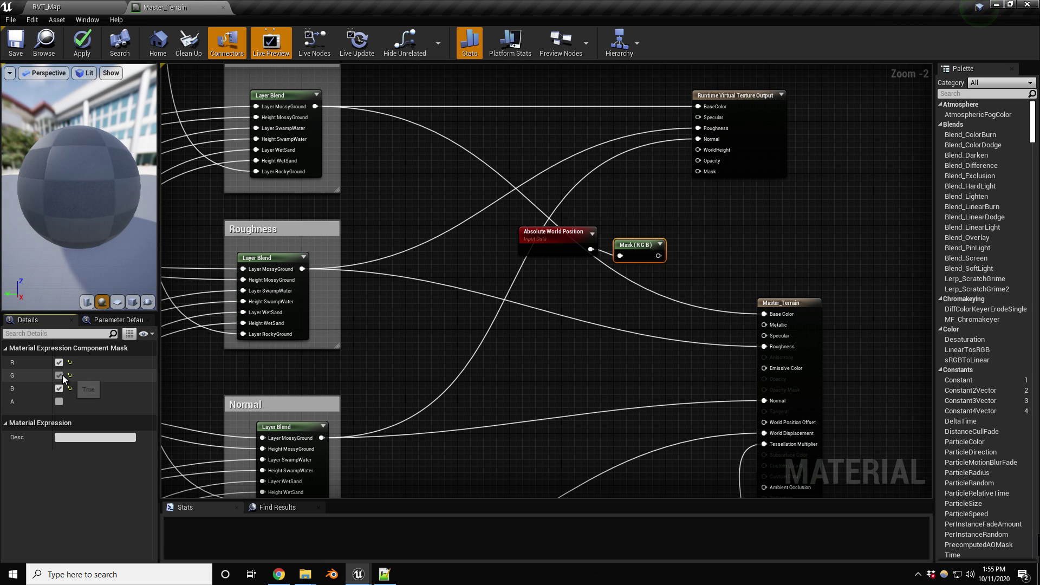
{"action": "left_click", "coordinate": [59, 375]}
{"action": "left_click", "coordinate": [59, 362]}
Connect the mask's output to the WorldHeight input of the Runtime Virtual Texture Output node and save the material.
{"action": "left_click_drag", "start_coordinate": [650, 256], "coordinate": [697, 150]}
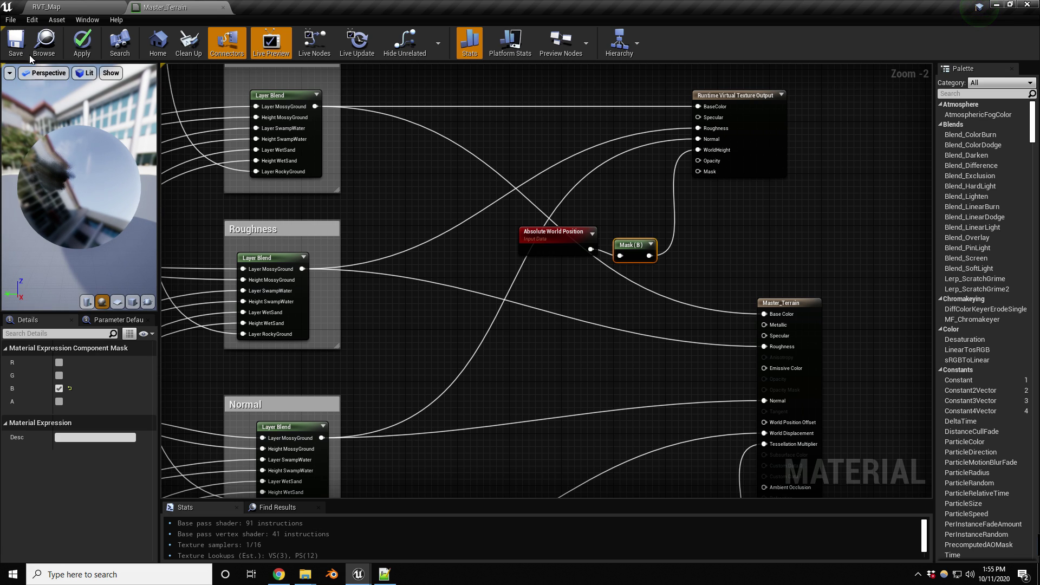
{"action": "left_click", "coordinate": [16, 43]}
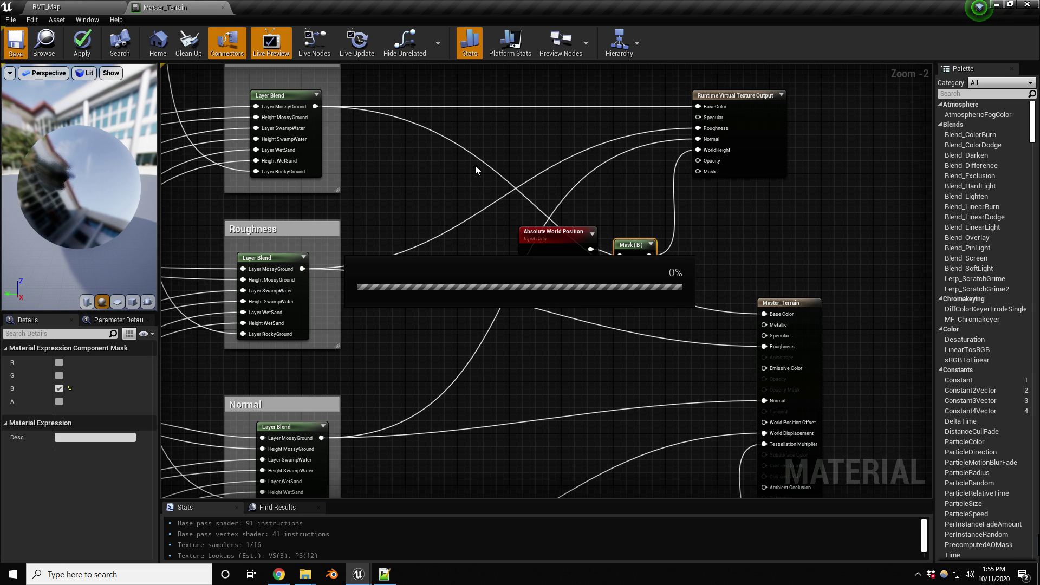